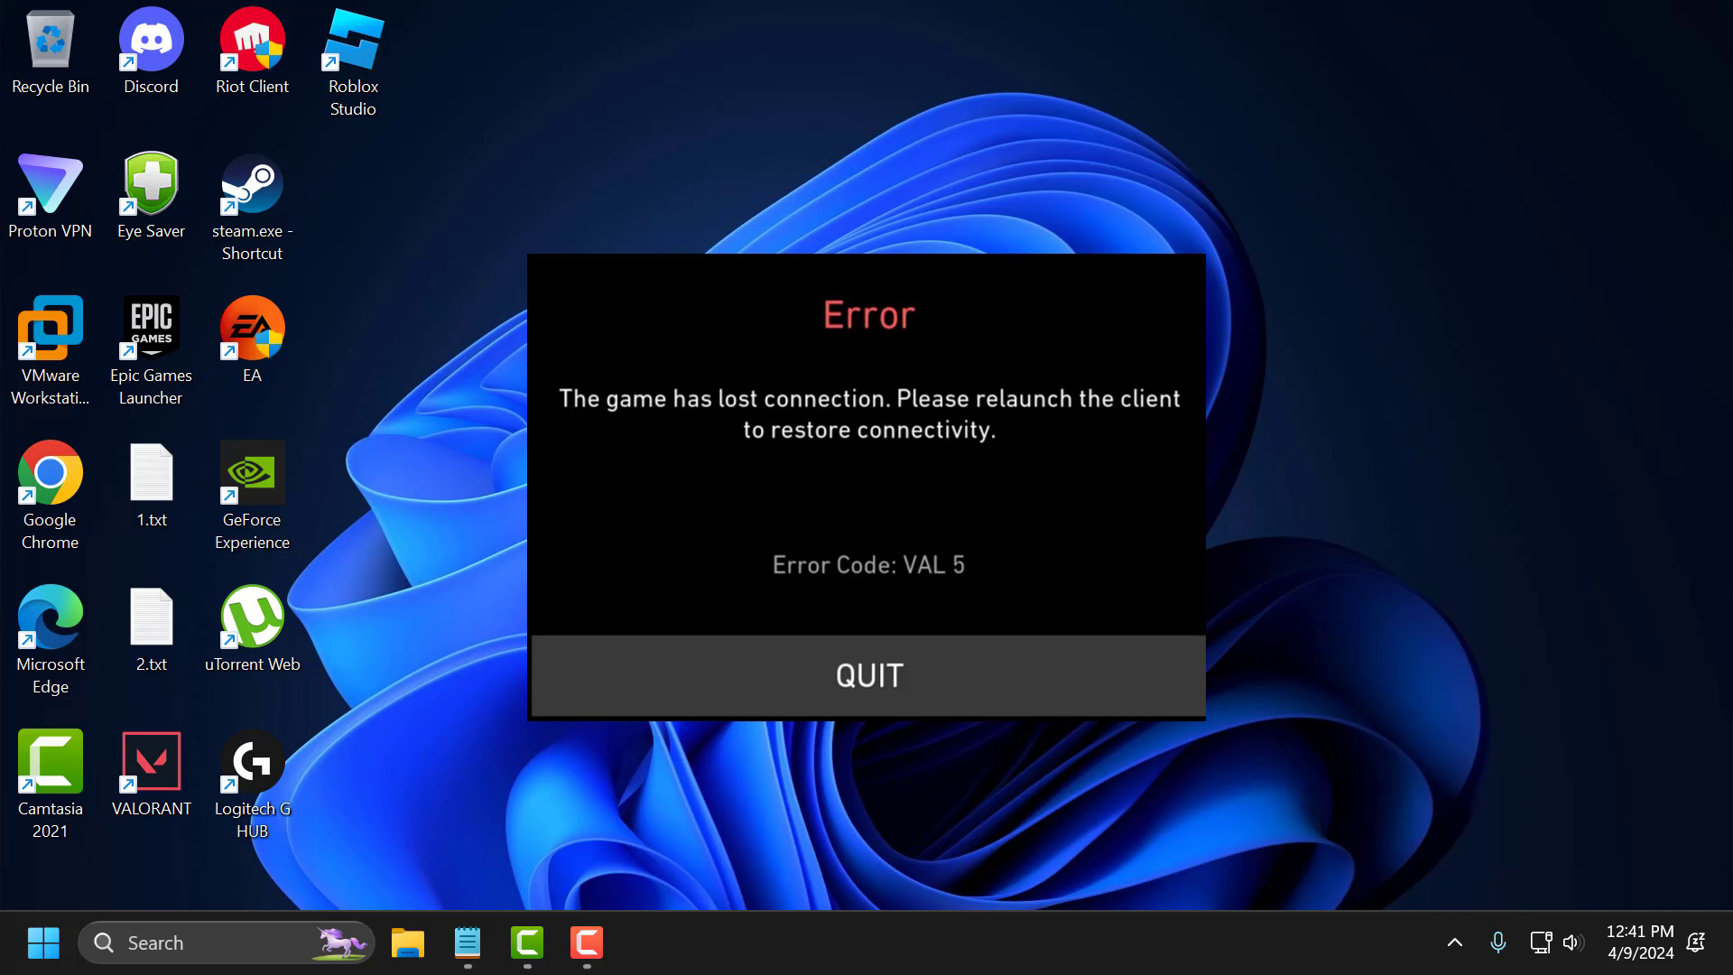
Dismiss the VAL 5 error with QUIT and open Control Panel from Windows search.
left_click(750, 654)
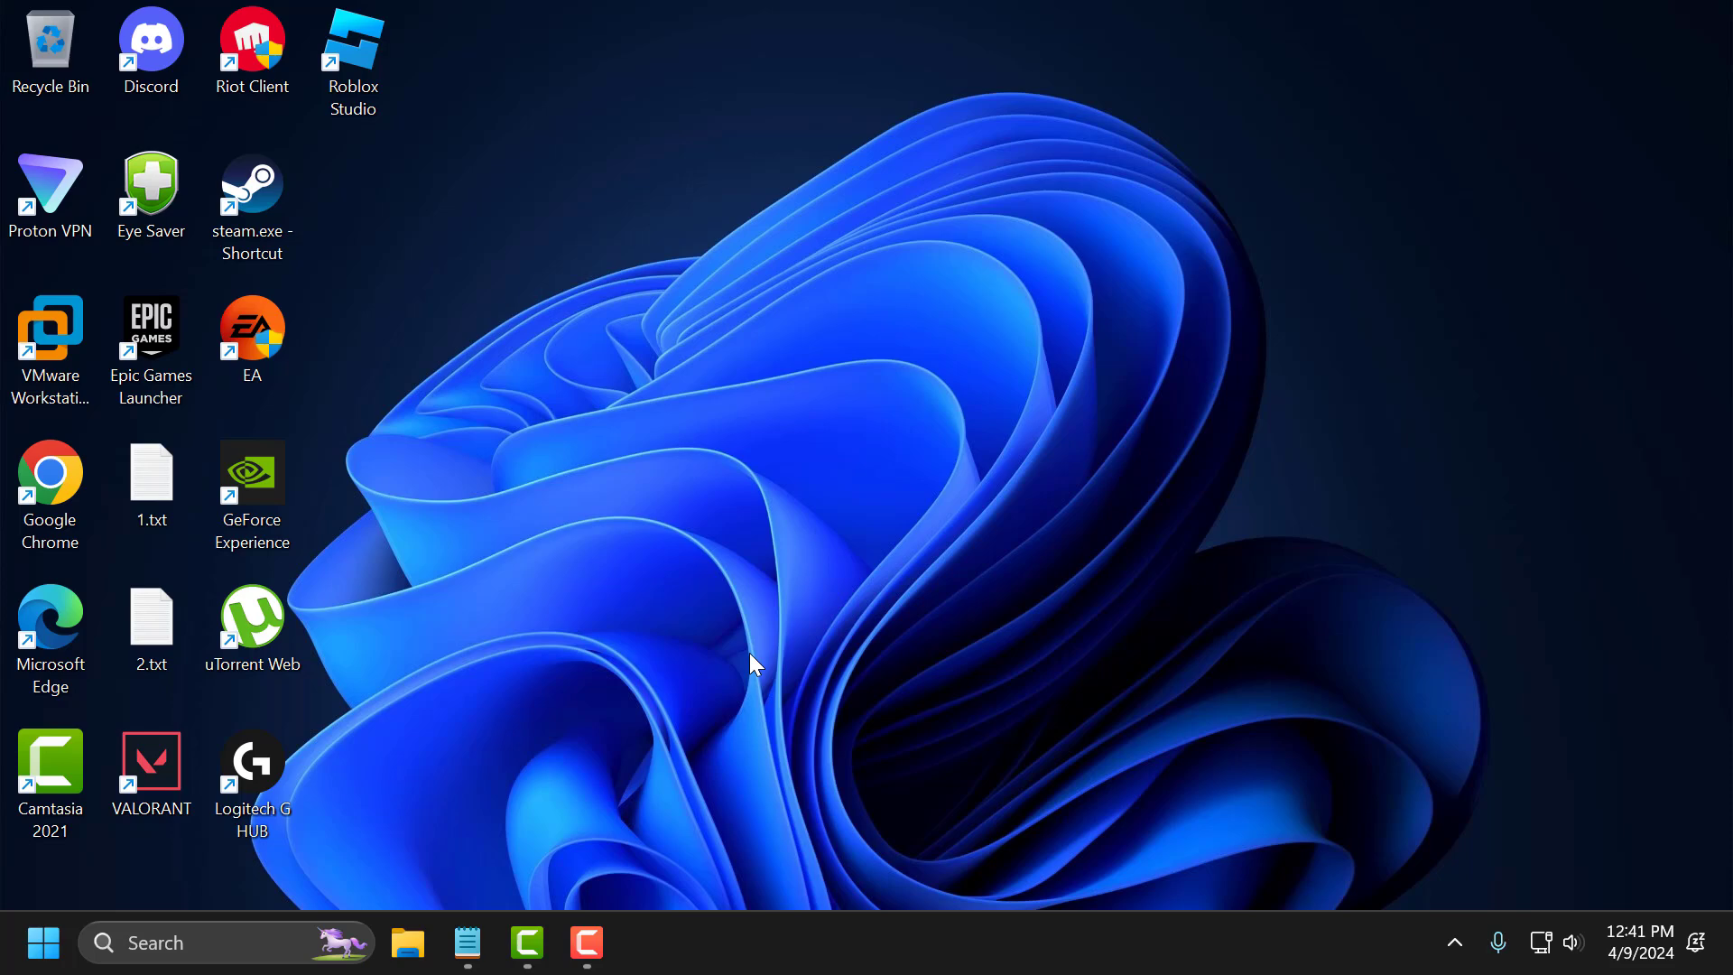
left_click(182, 934)
type("q")
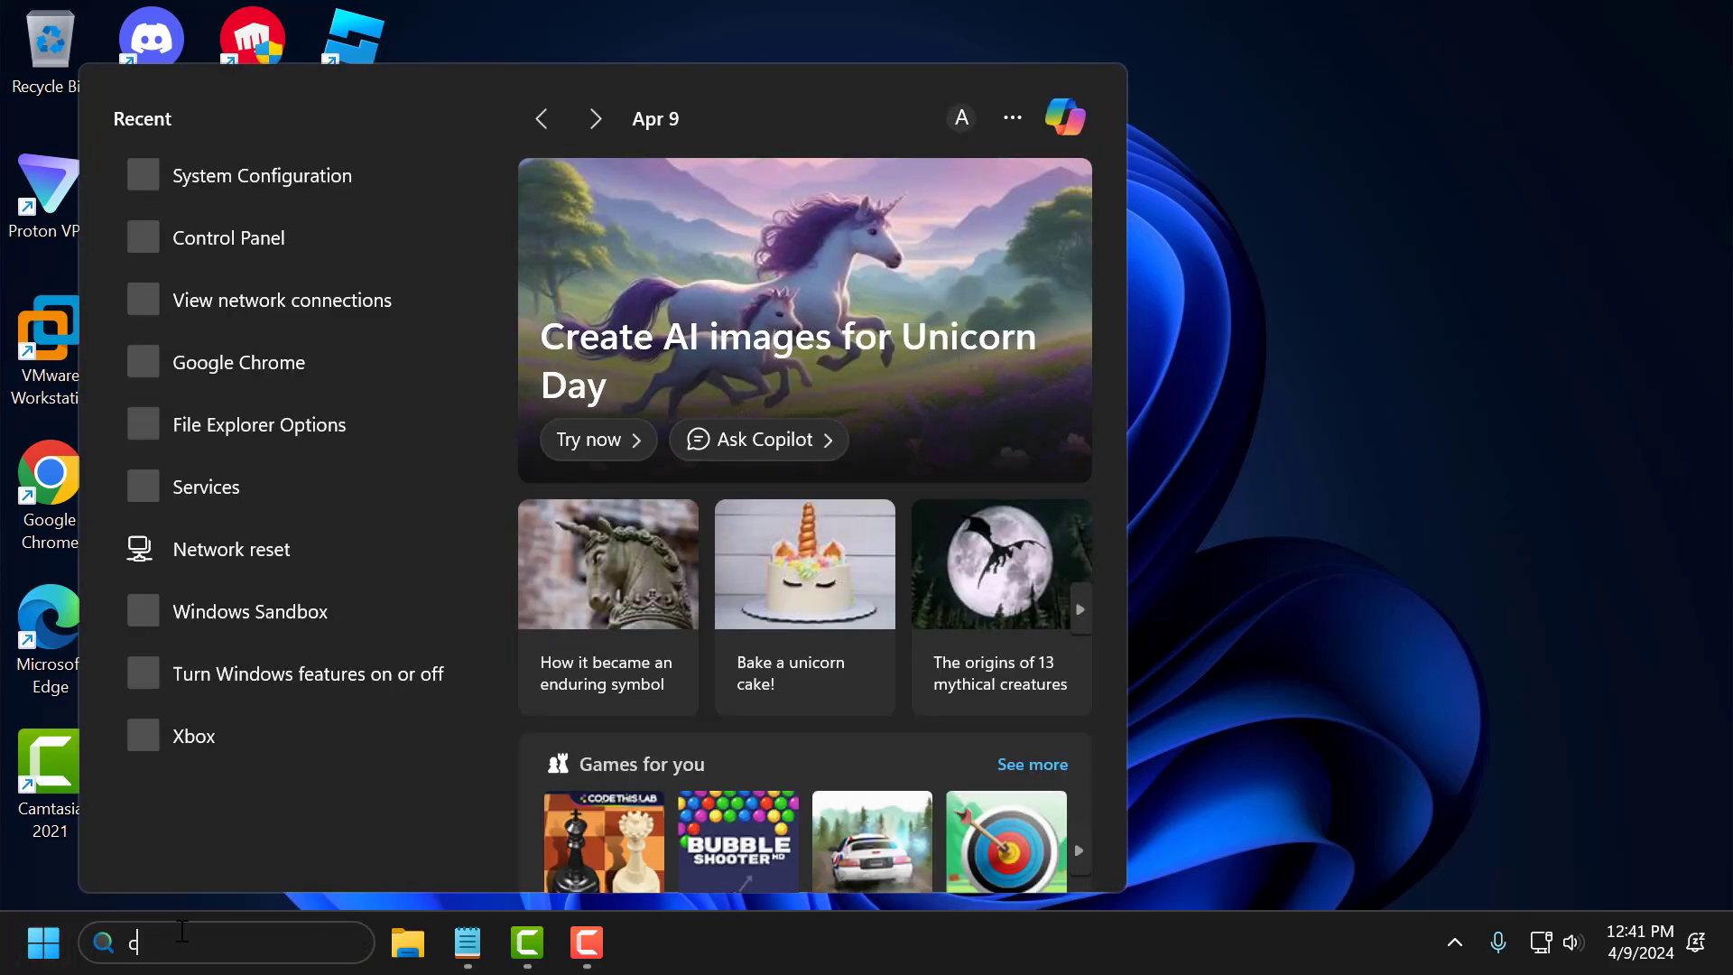
type("ontrol Panel")
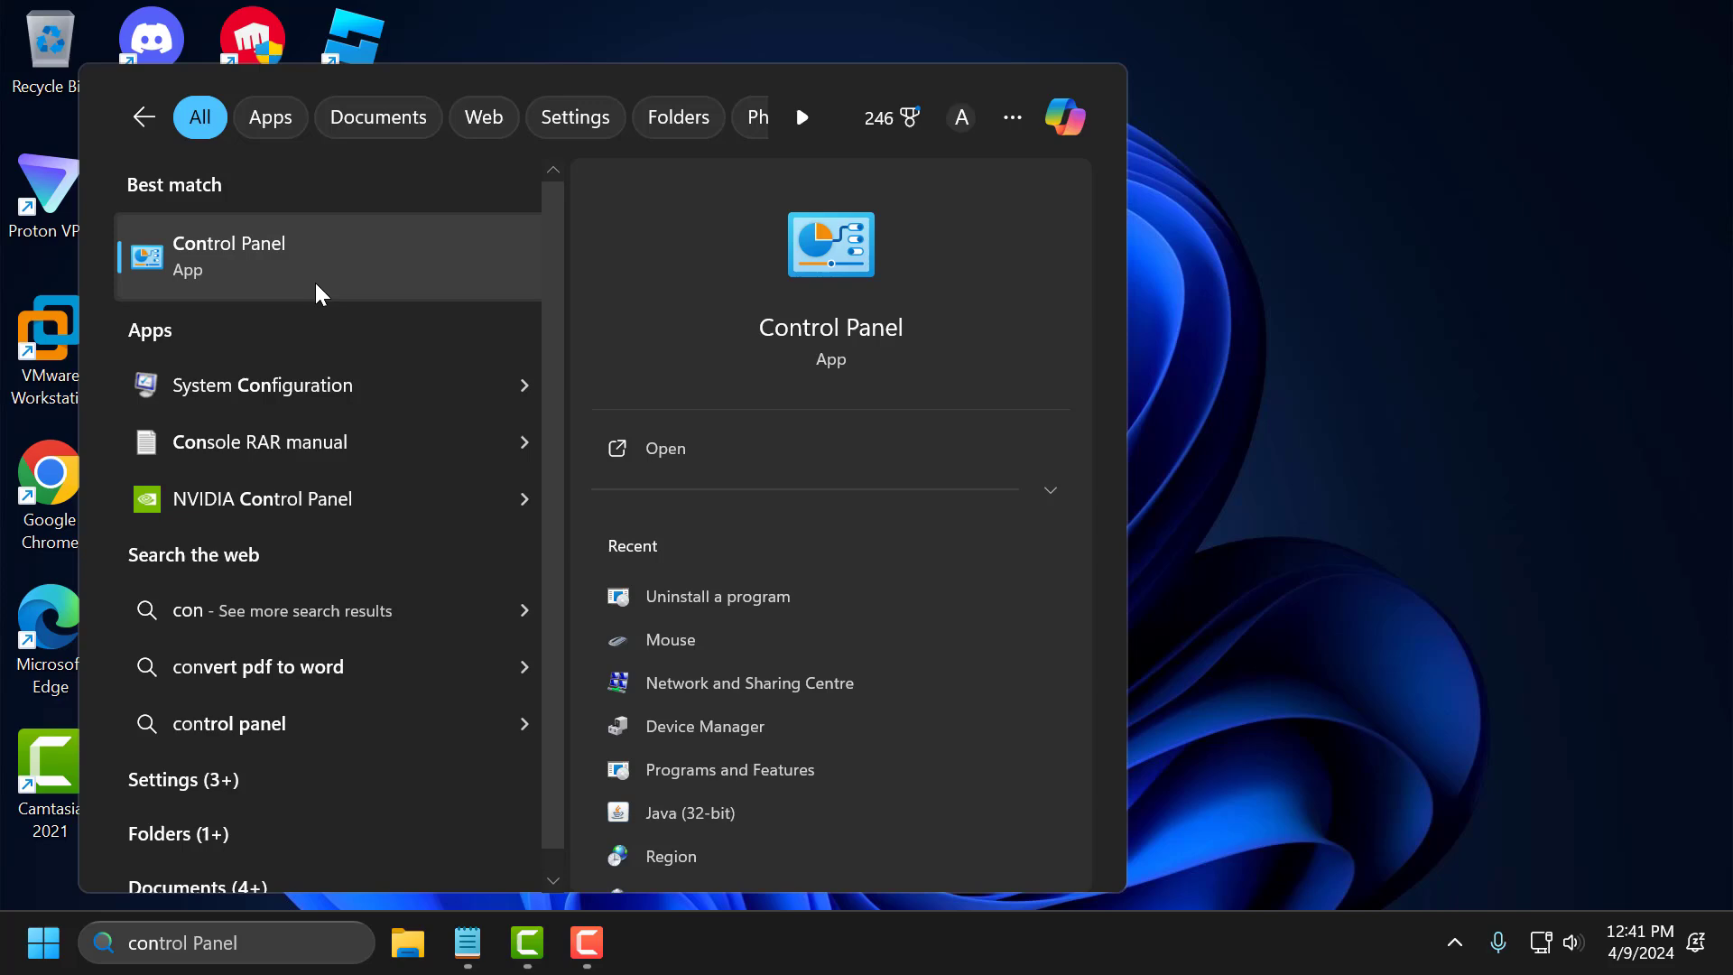
left_click(316, 284)
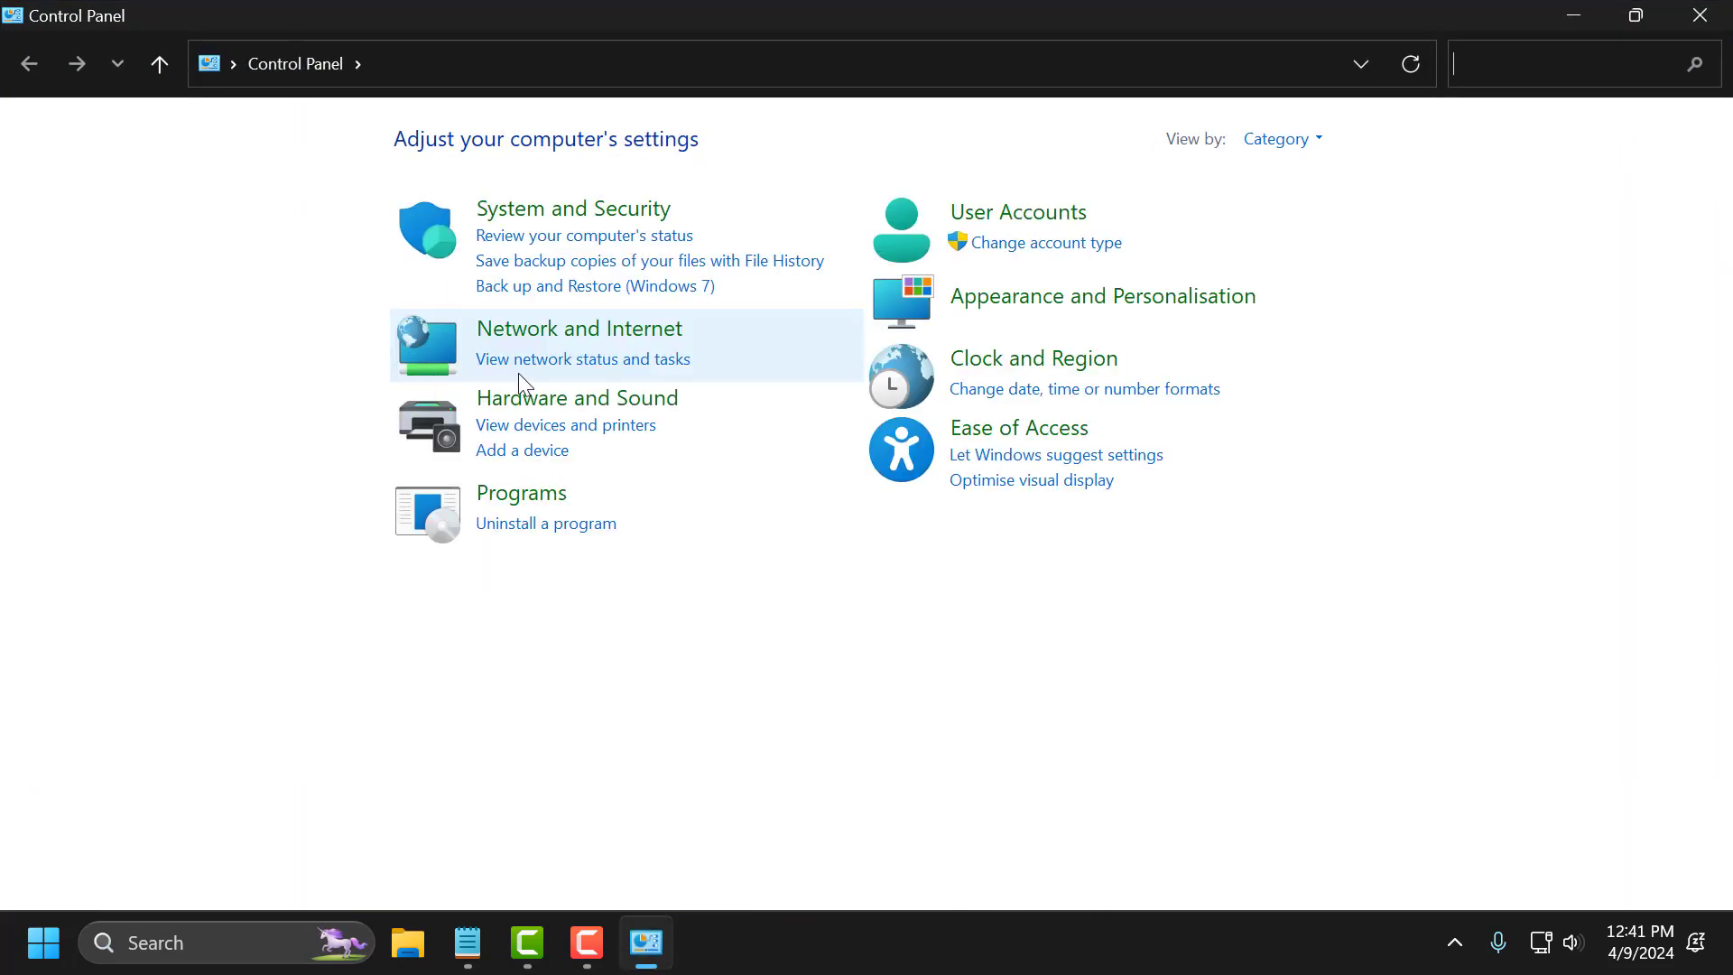
Uninstall Riot Vanguard from Programs and Features, confirm with Yes, and close the window.
left_click(544, 527)
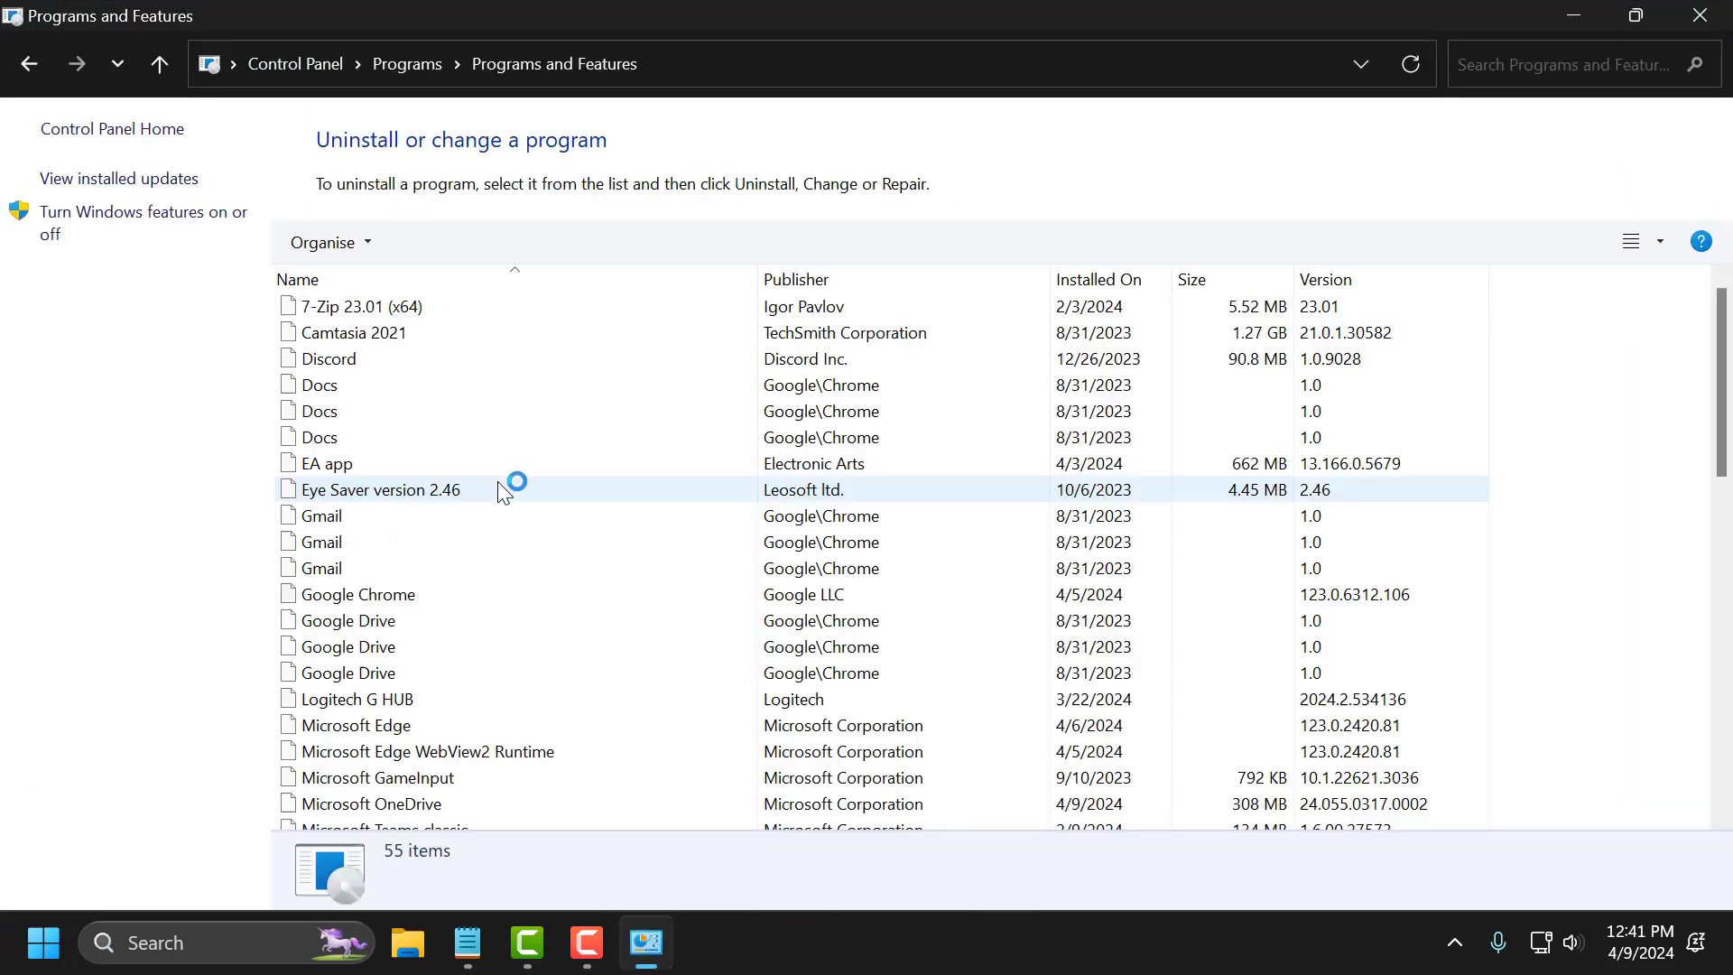
left_click(462, 487)
key("r")
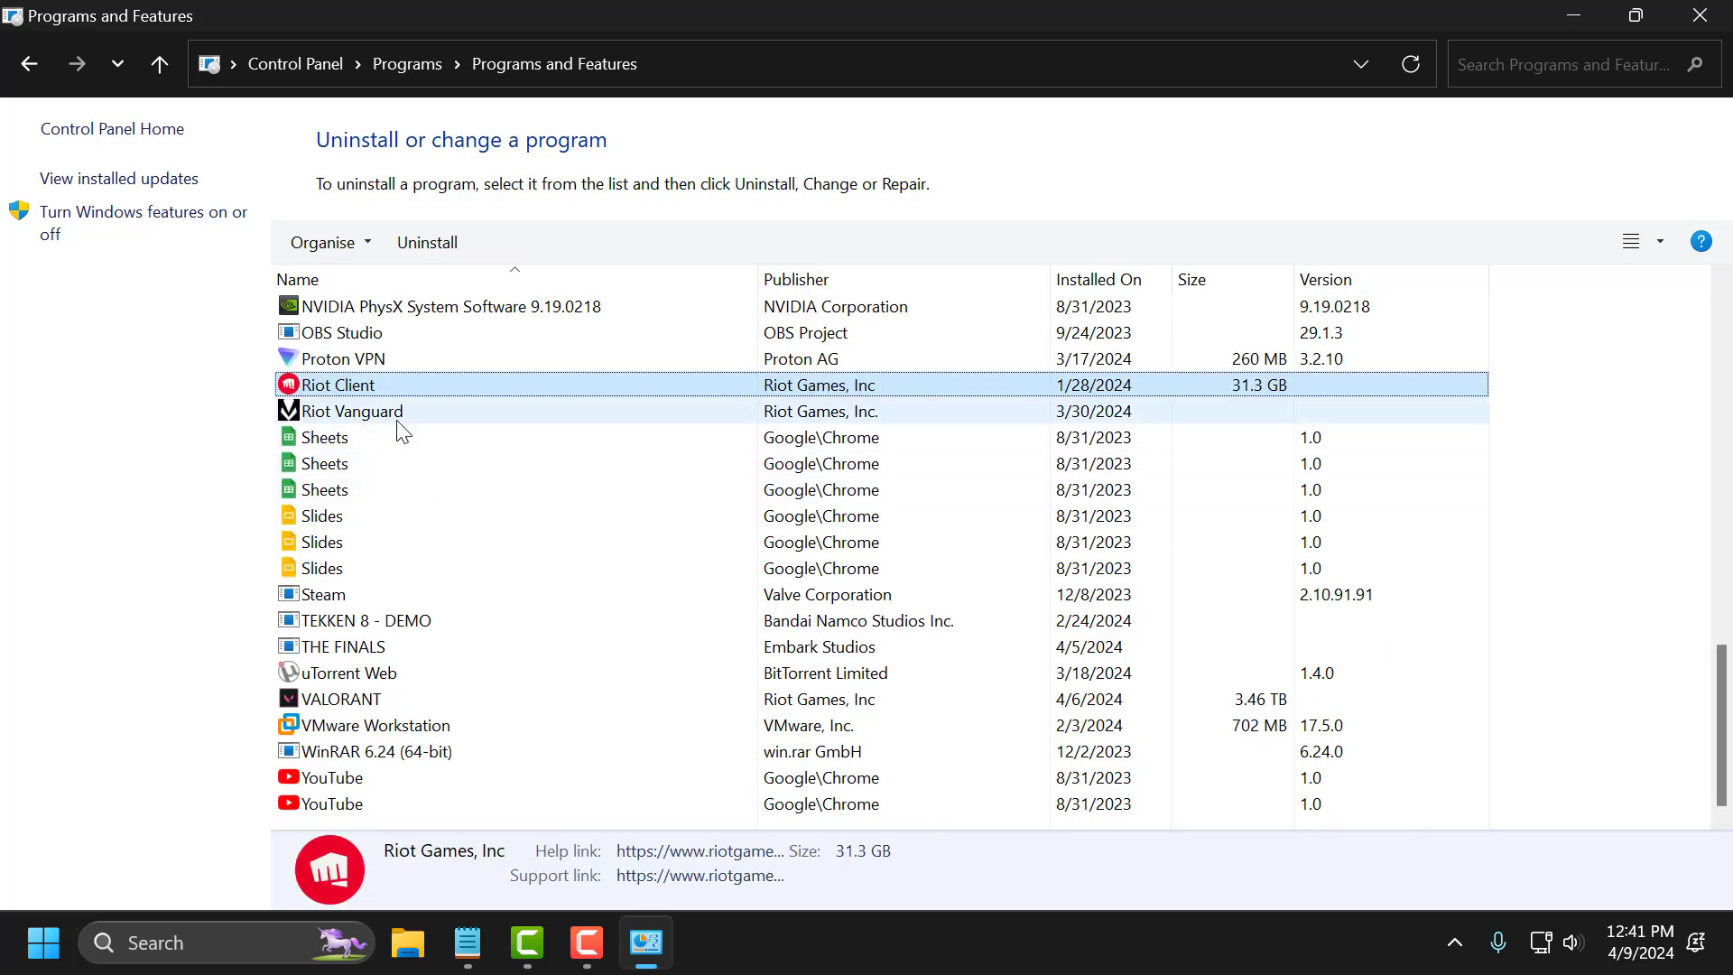
left_click(390, 415)
right_click(394, 417)
left_click(442, 435)
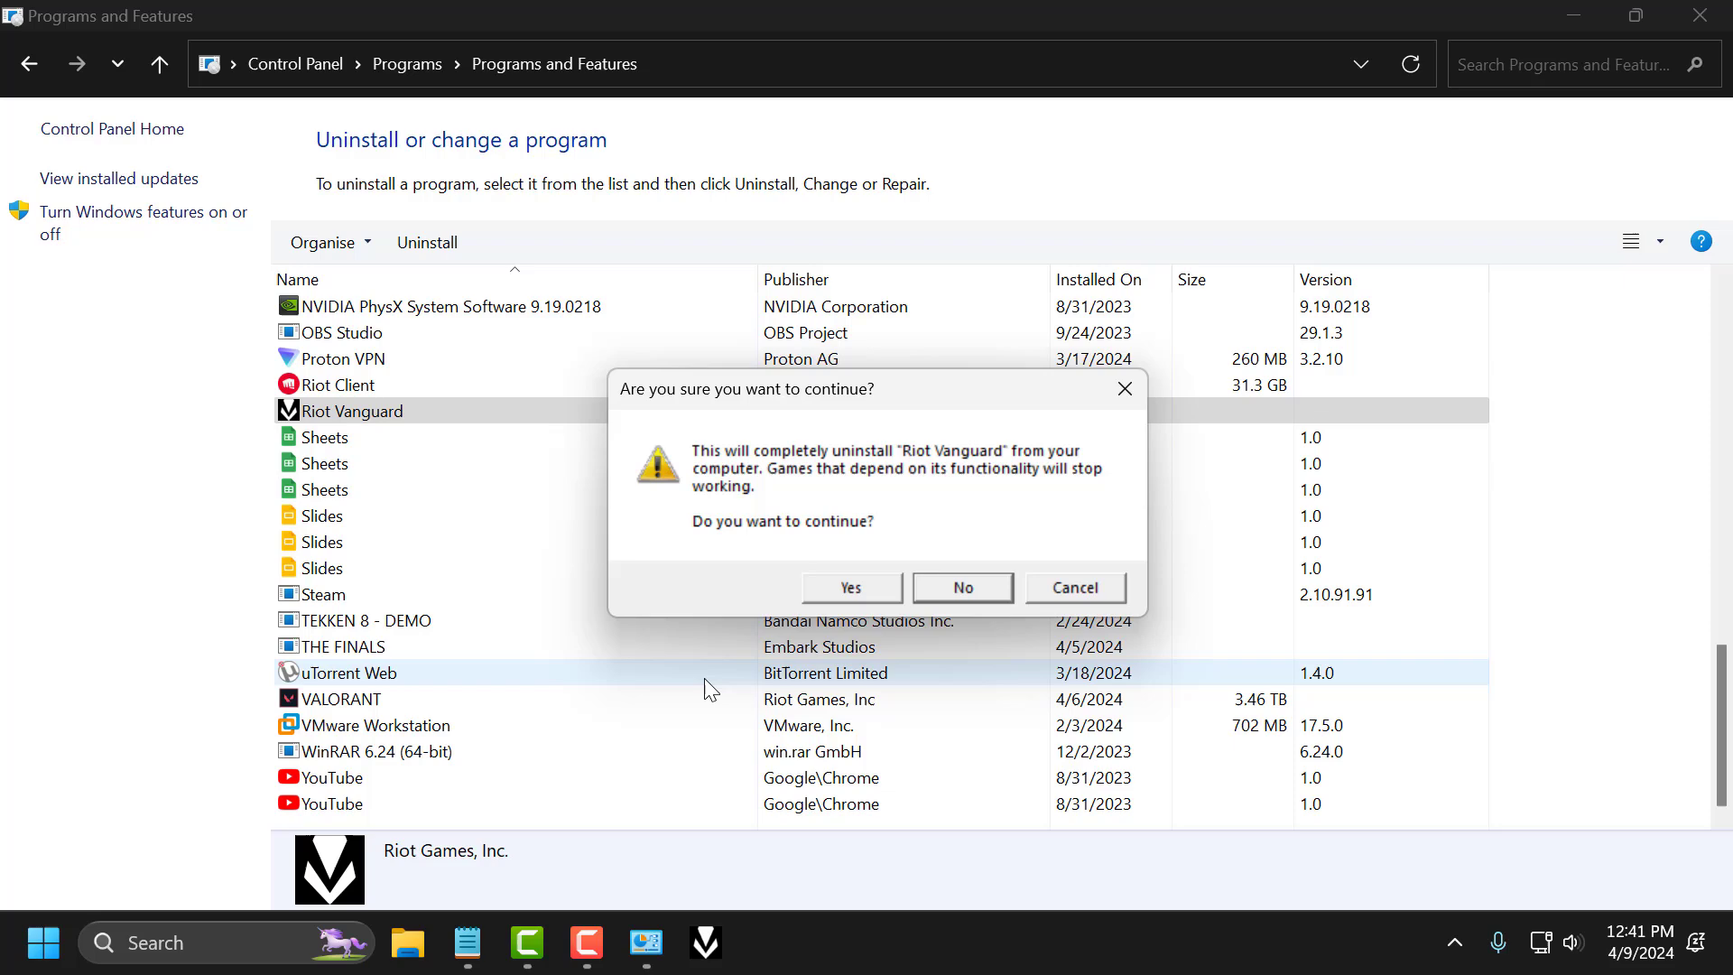
left_click(819, 587)
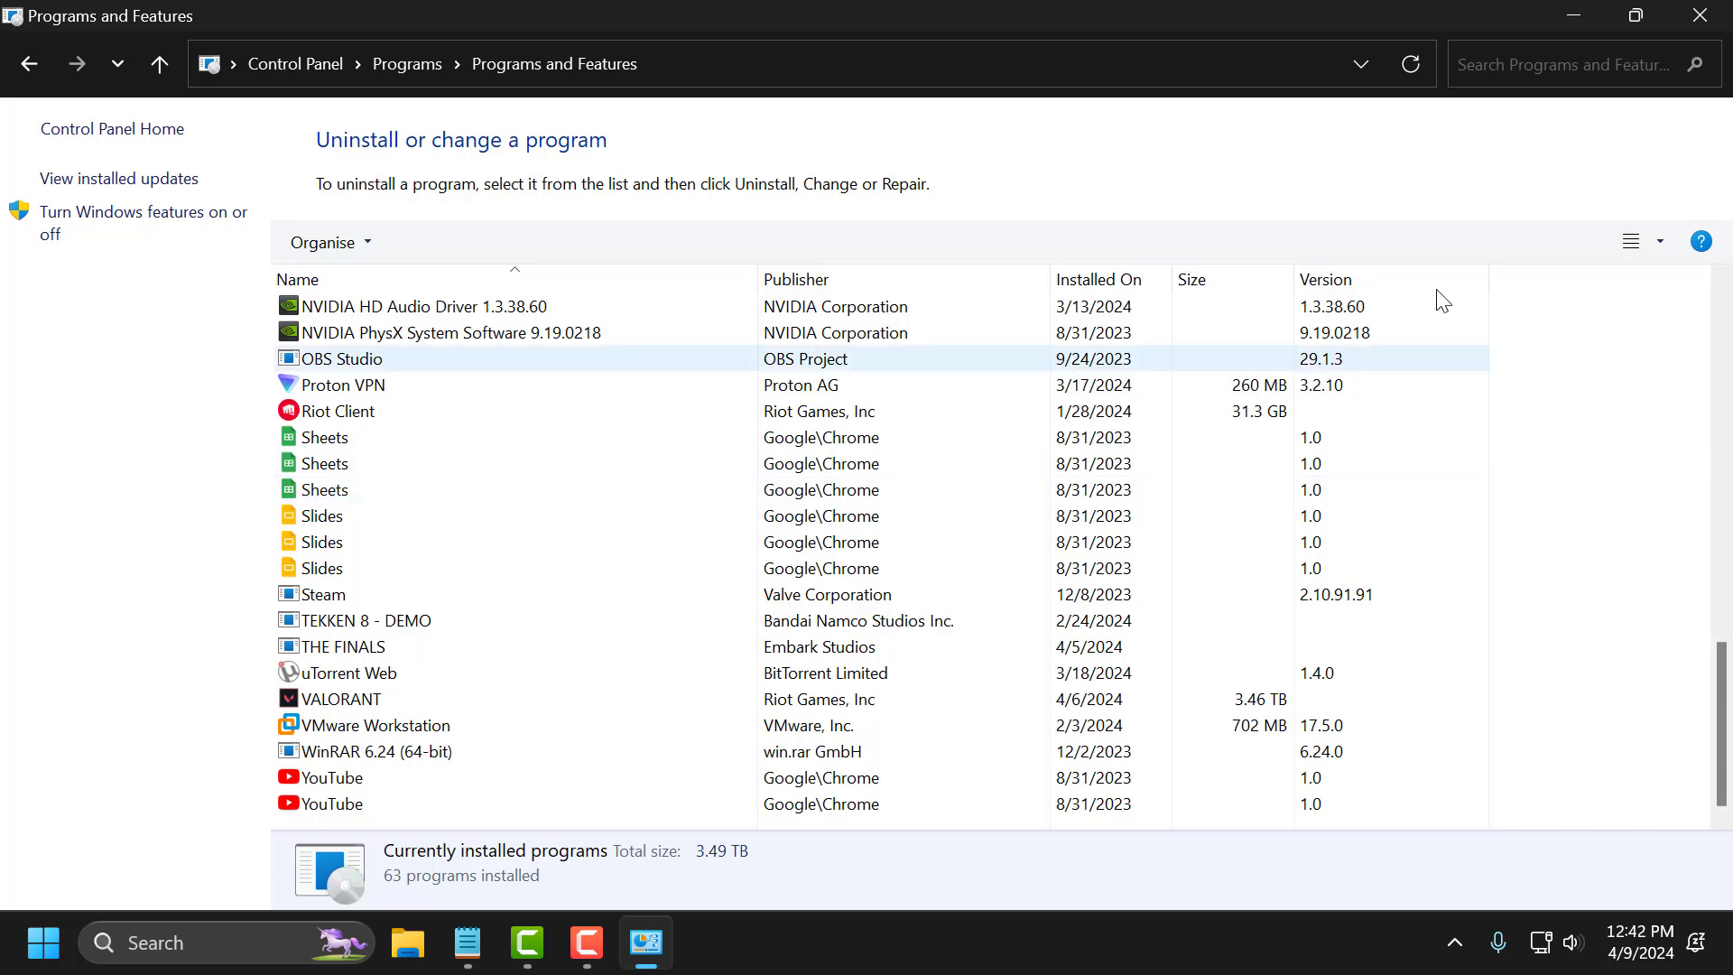
left_click(1699, 16)
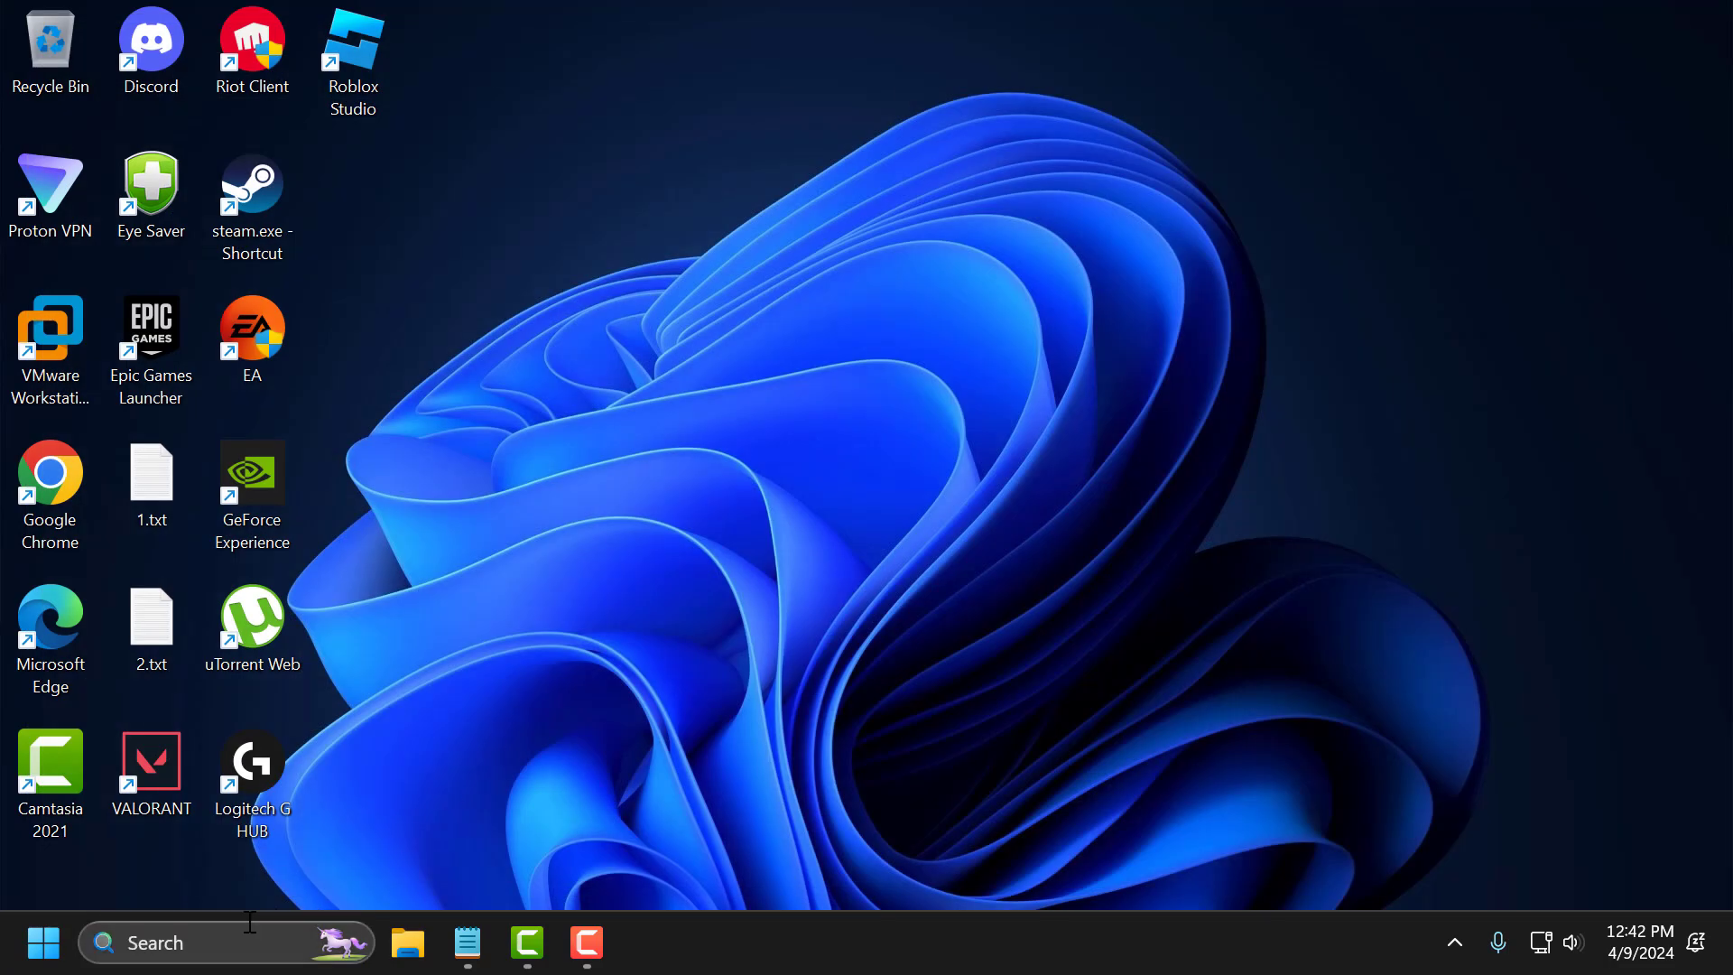
Open Services from Windows search and bring up the vgc service's Properties dialog.
left_click(270, 939)
type("ser")
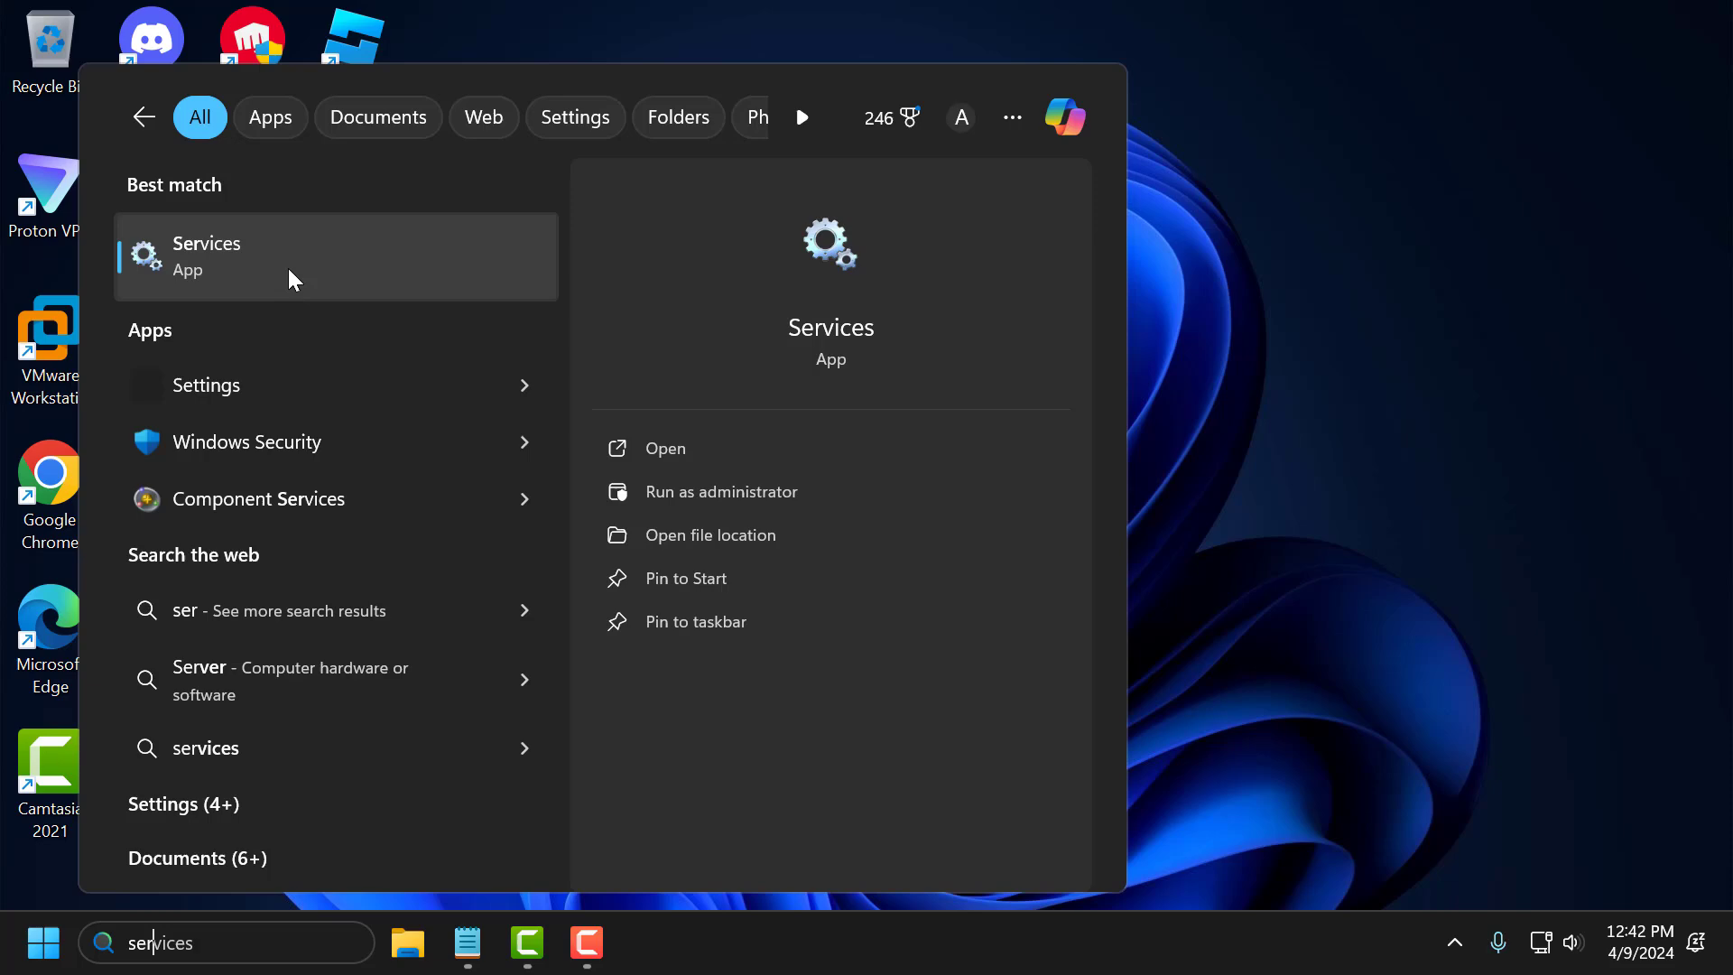
left_click(289, 268)
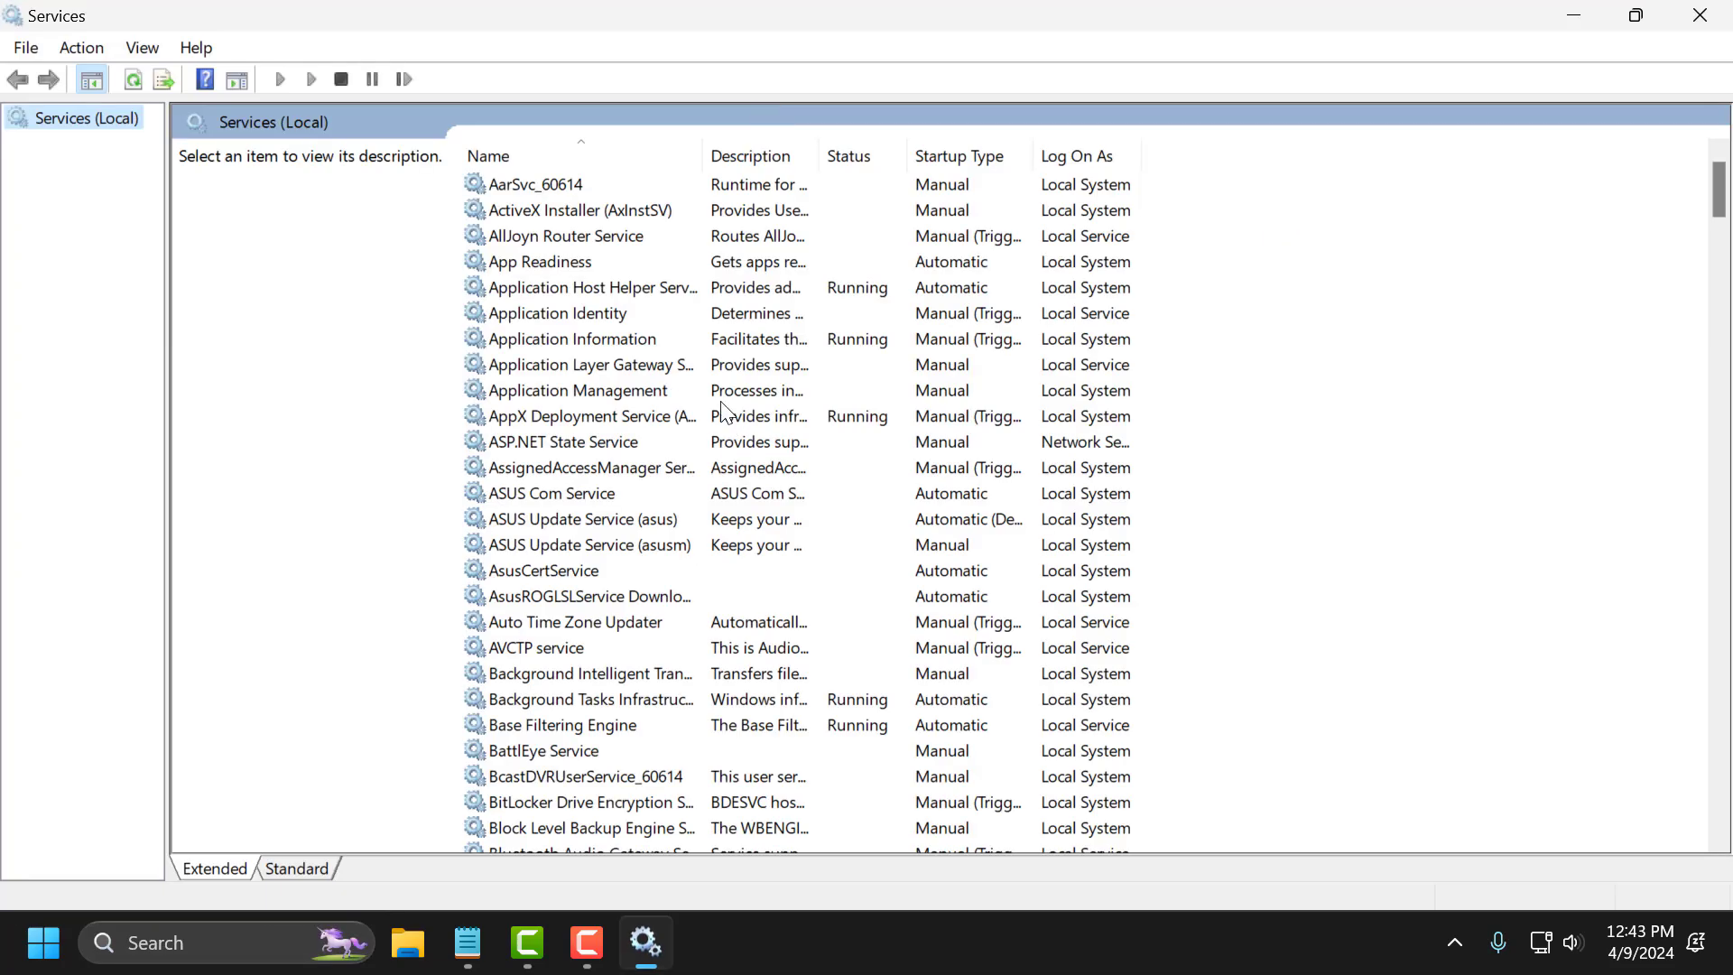
left_click(661, 343)
key("v")
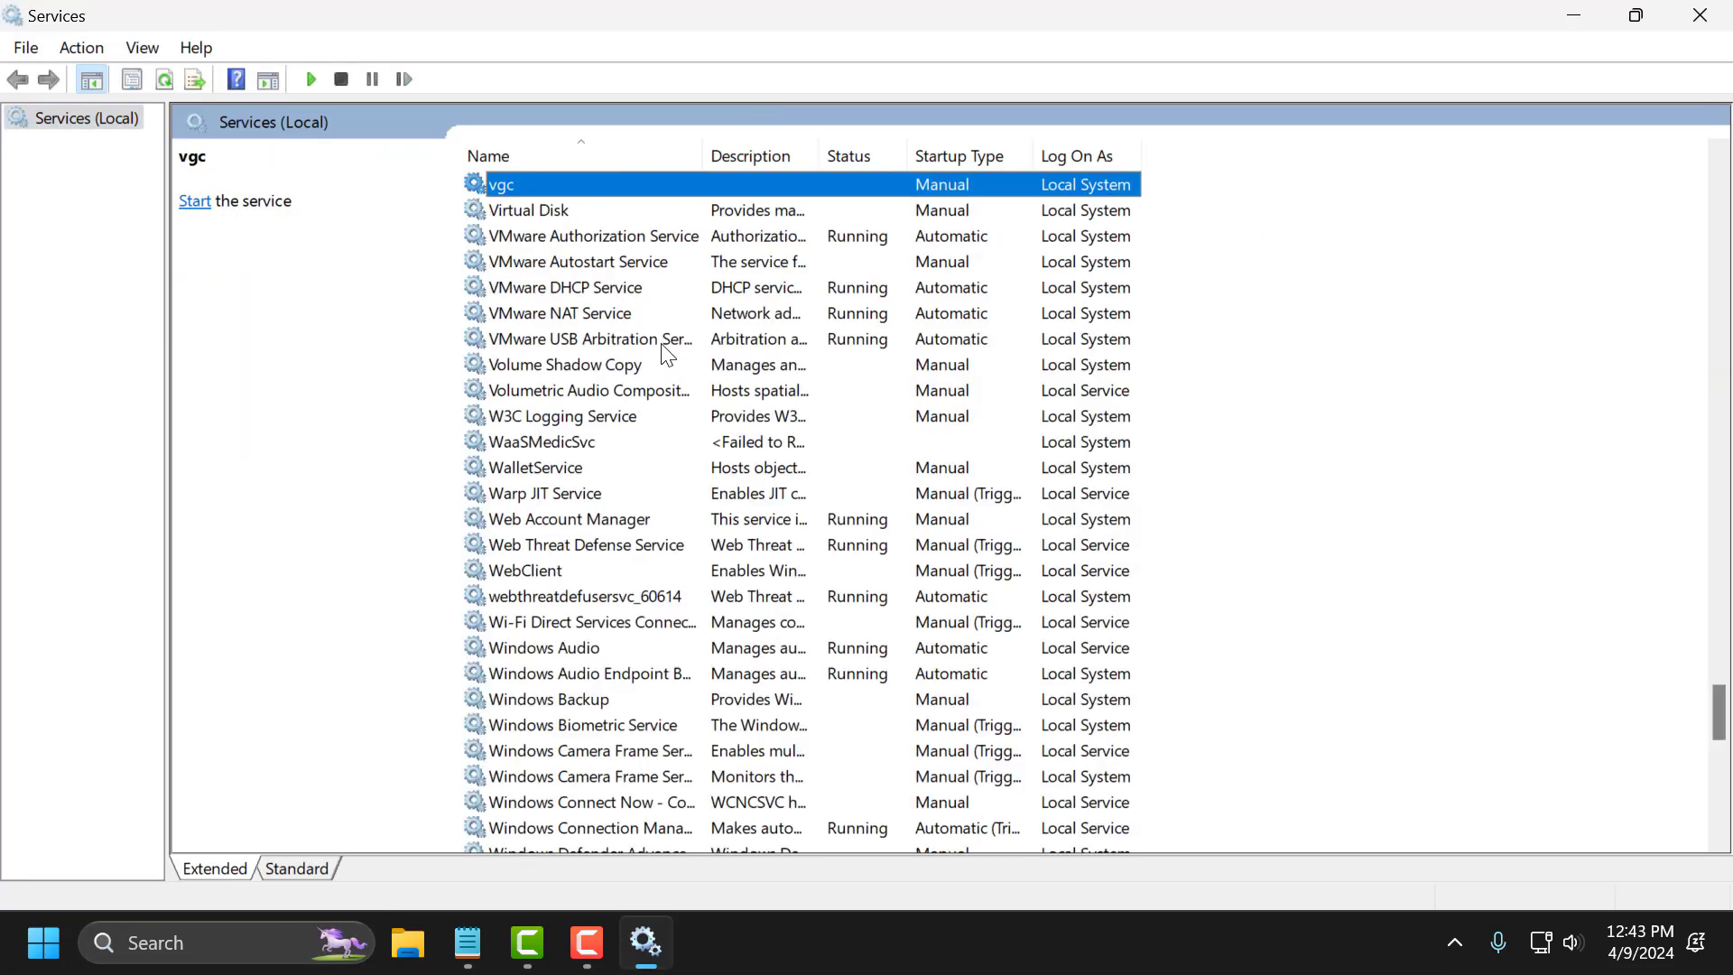
right_click(512, 187)
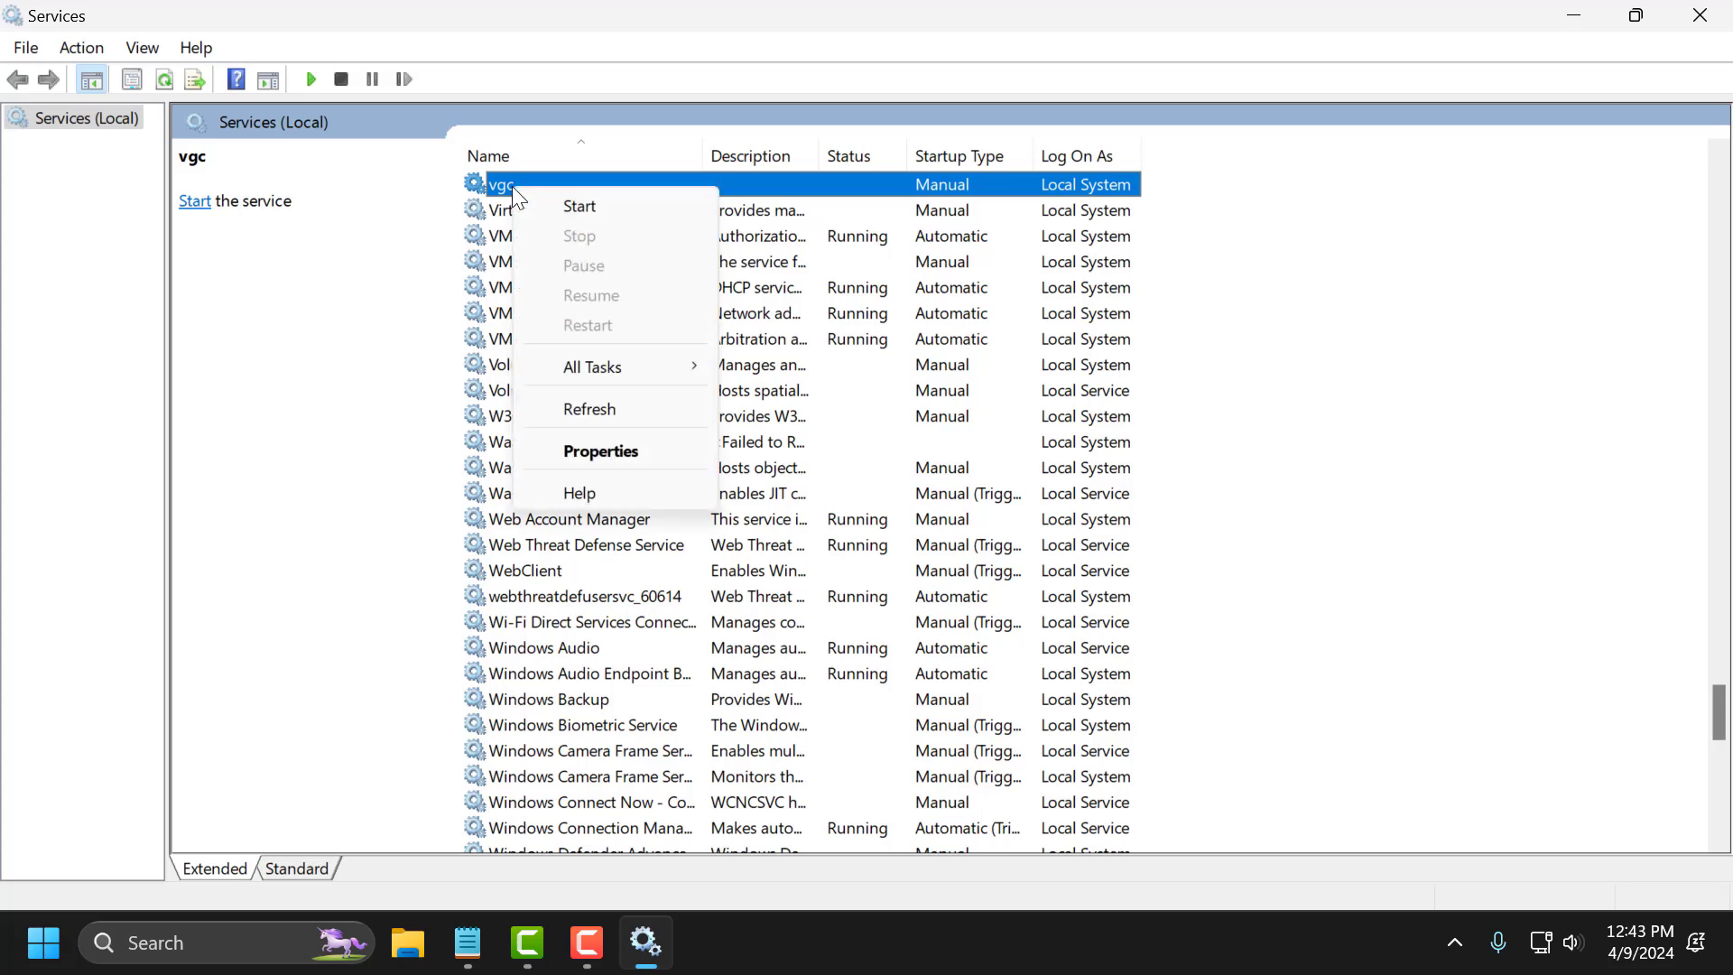
left_click(623, 452)
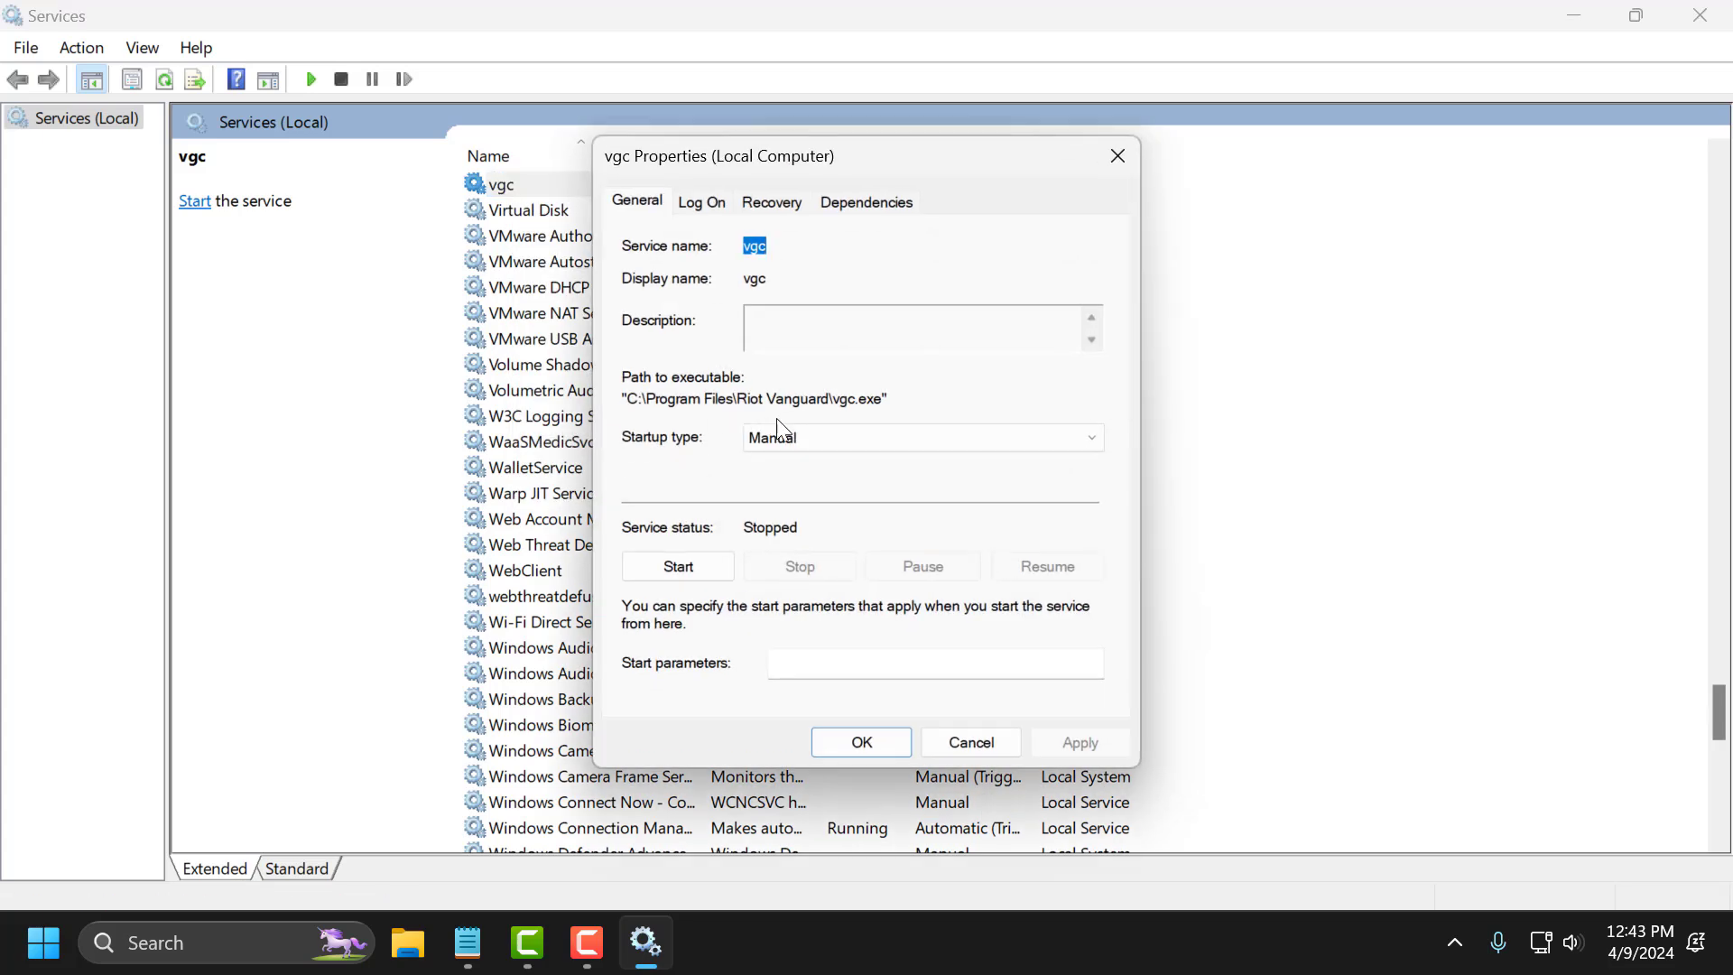
Set vgc startup type to Automatic, start the service, apply, and close Services.
left_click(909, 442)
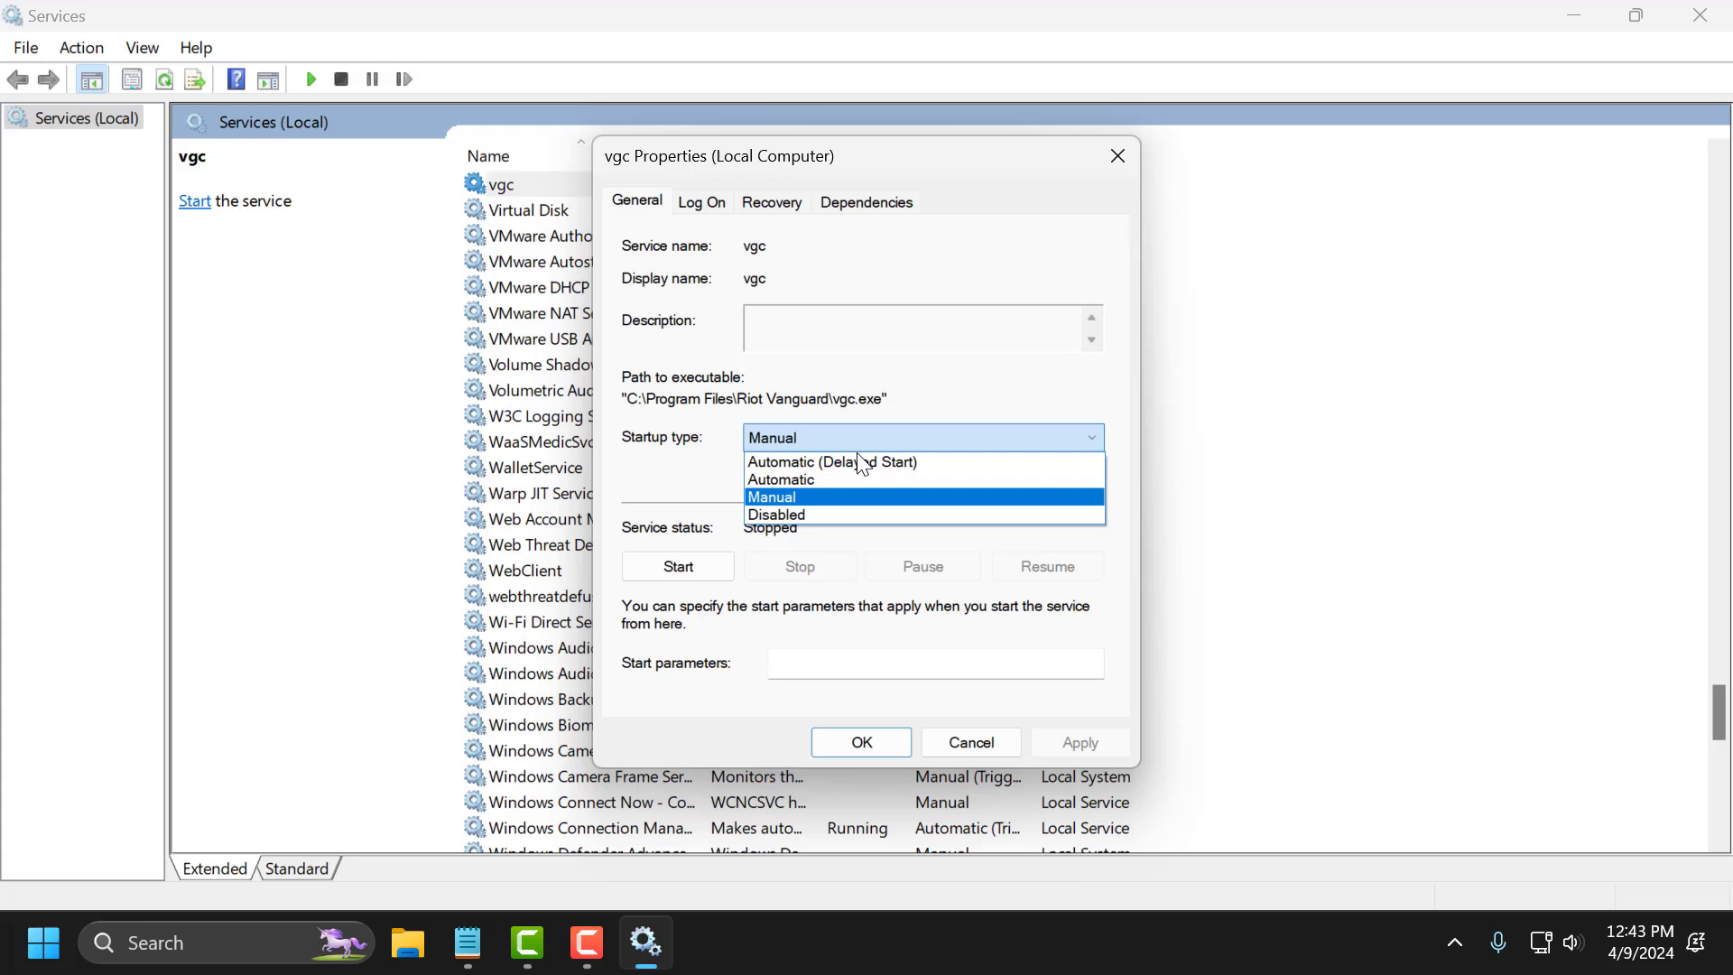
left_click(812, 485)
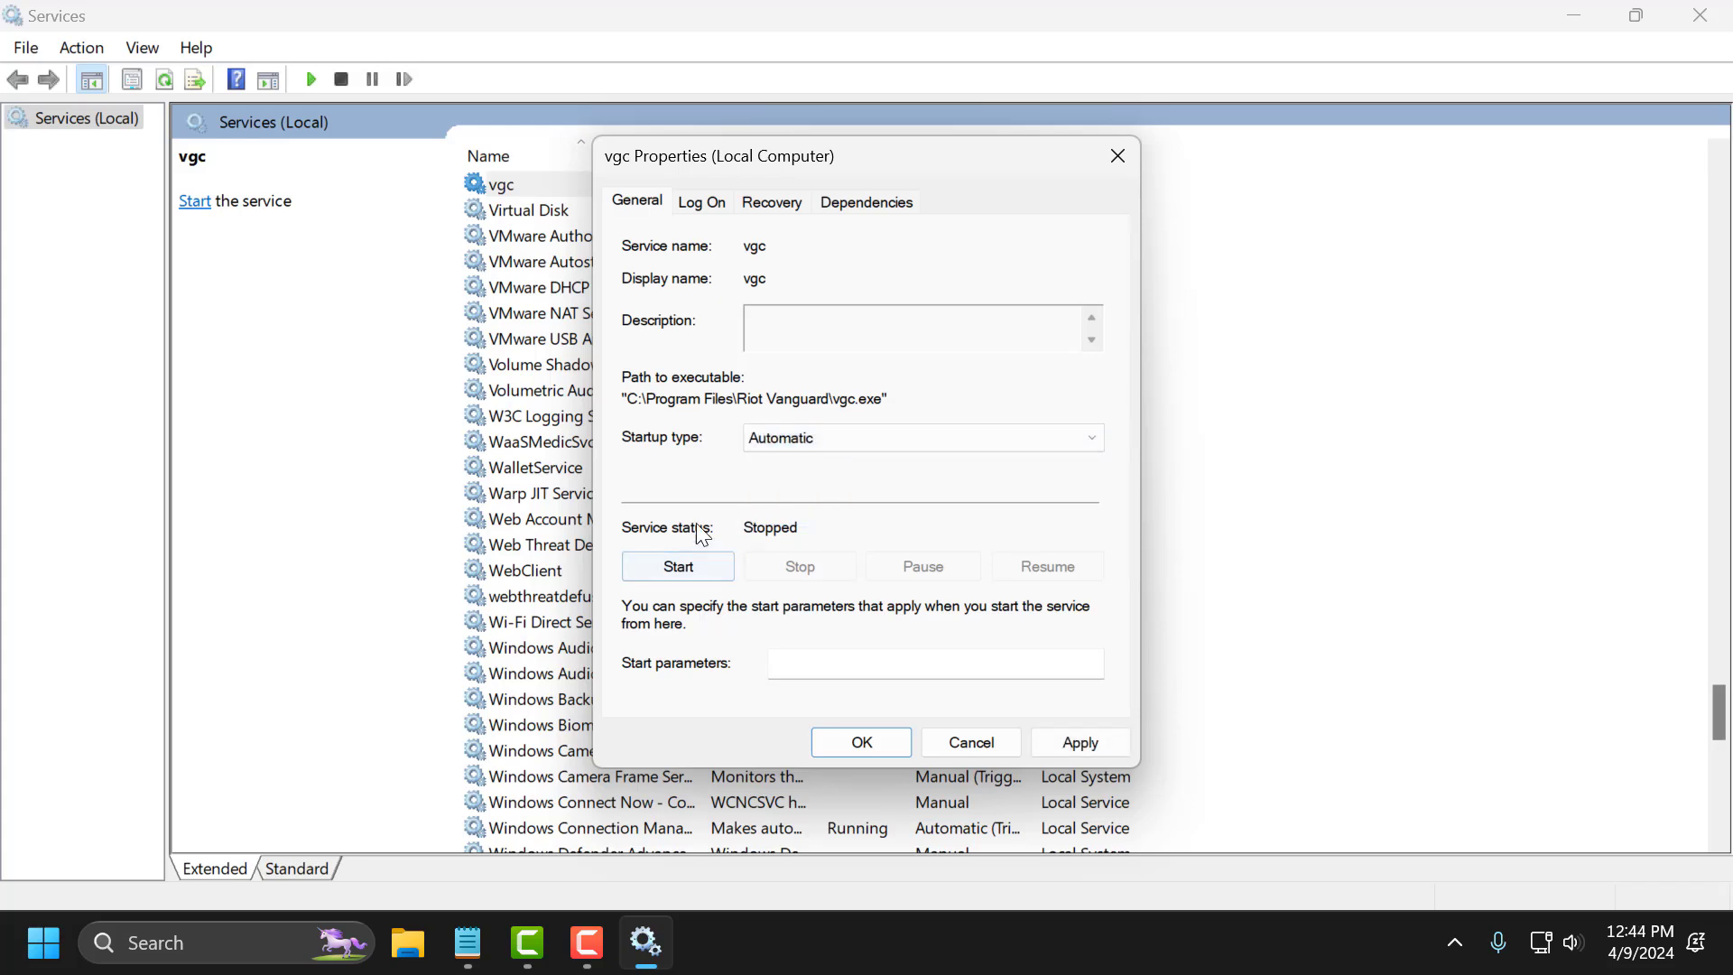
left_click(682, 569)
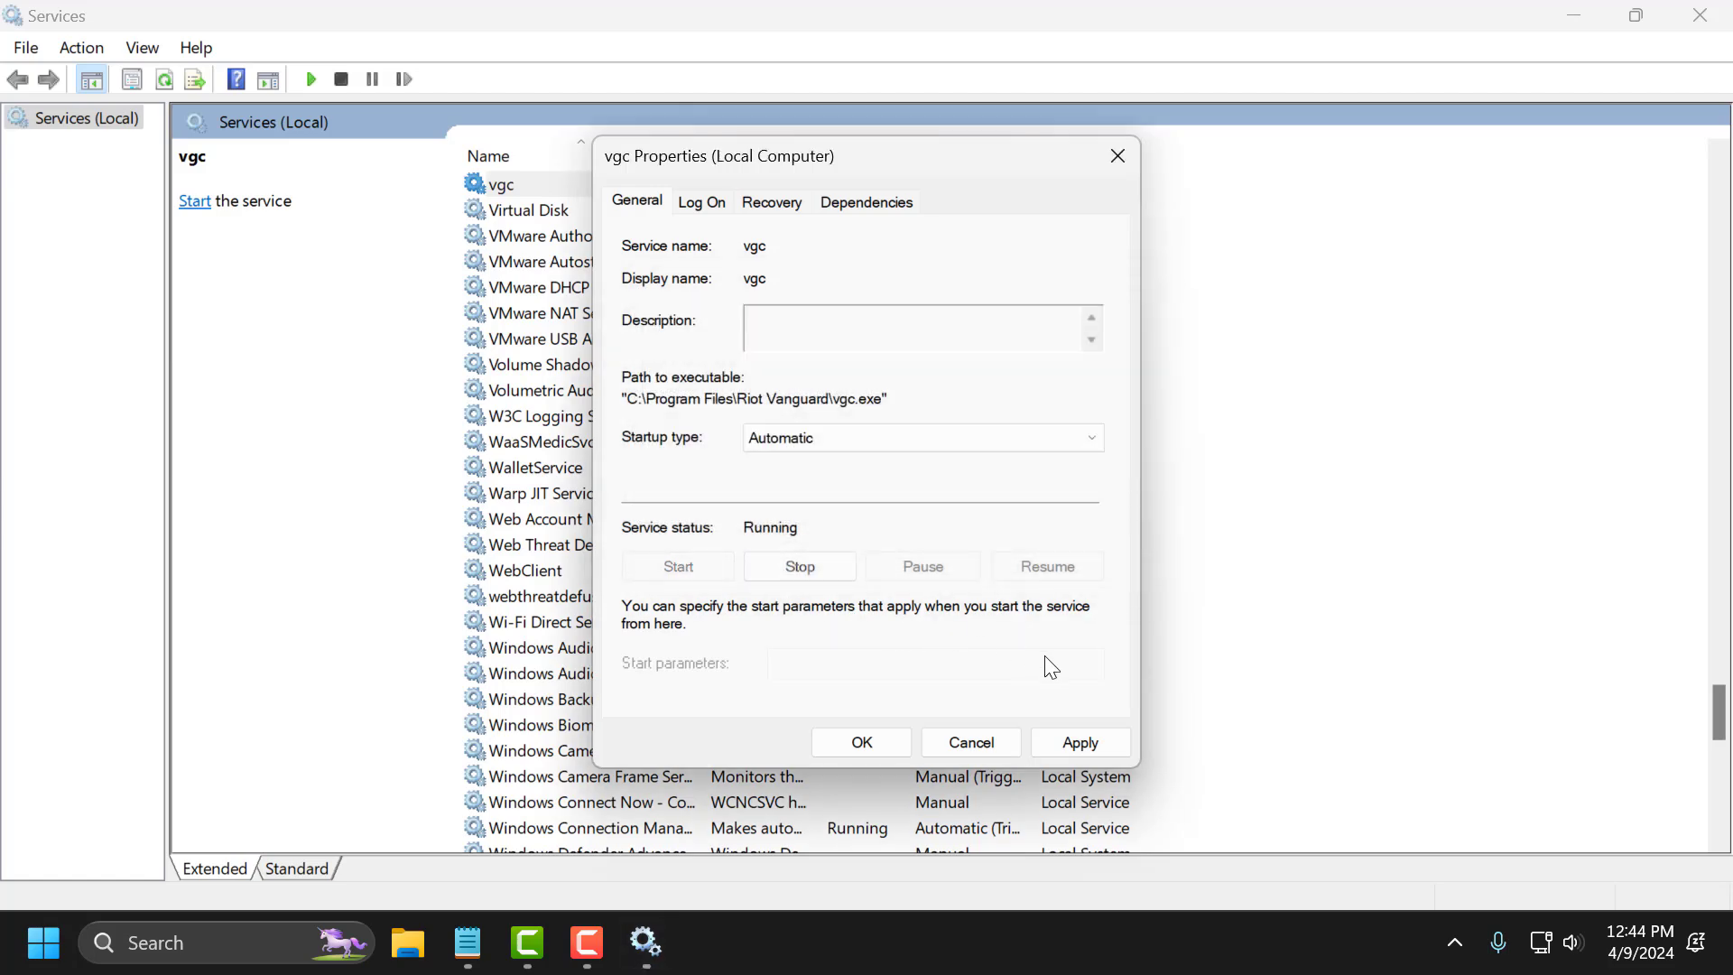
left_click(1080, 738)
left_click(859, 736)
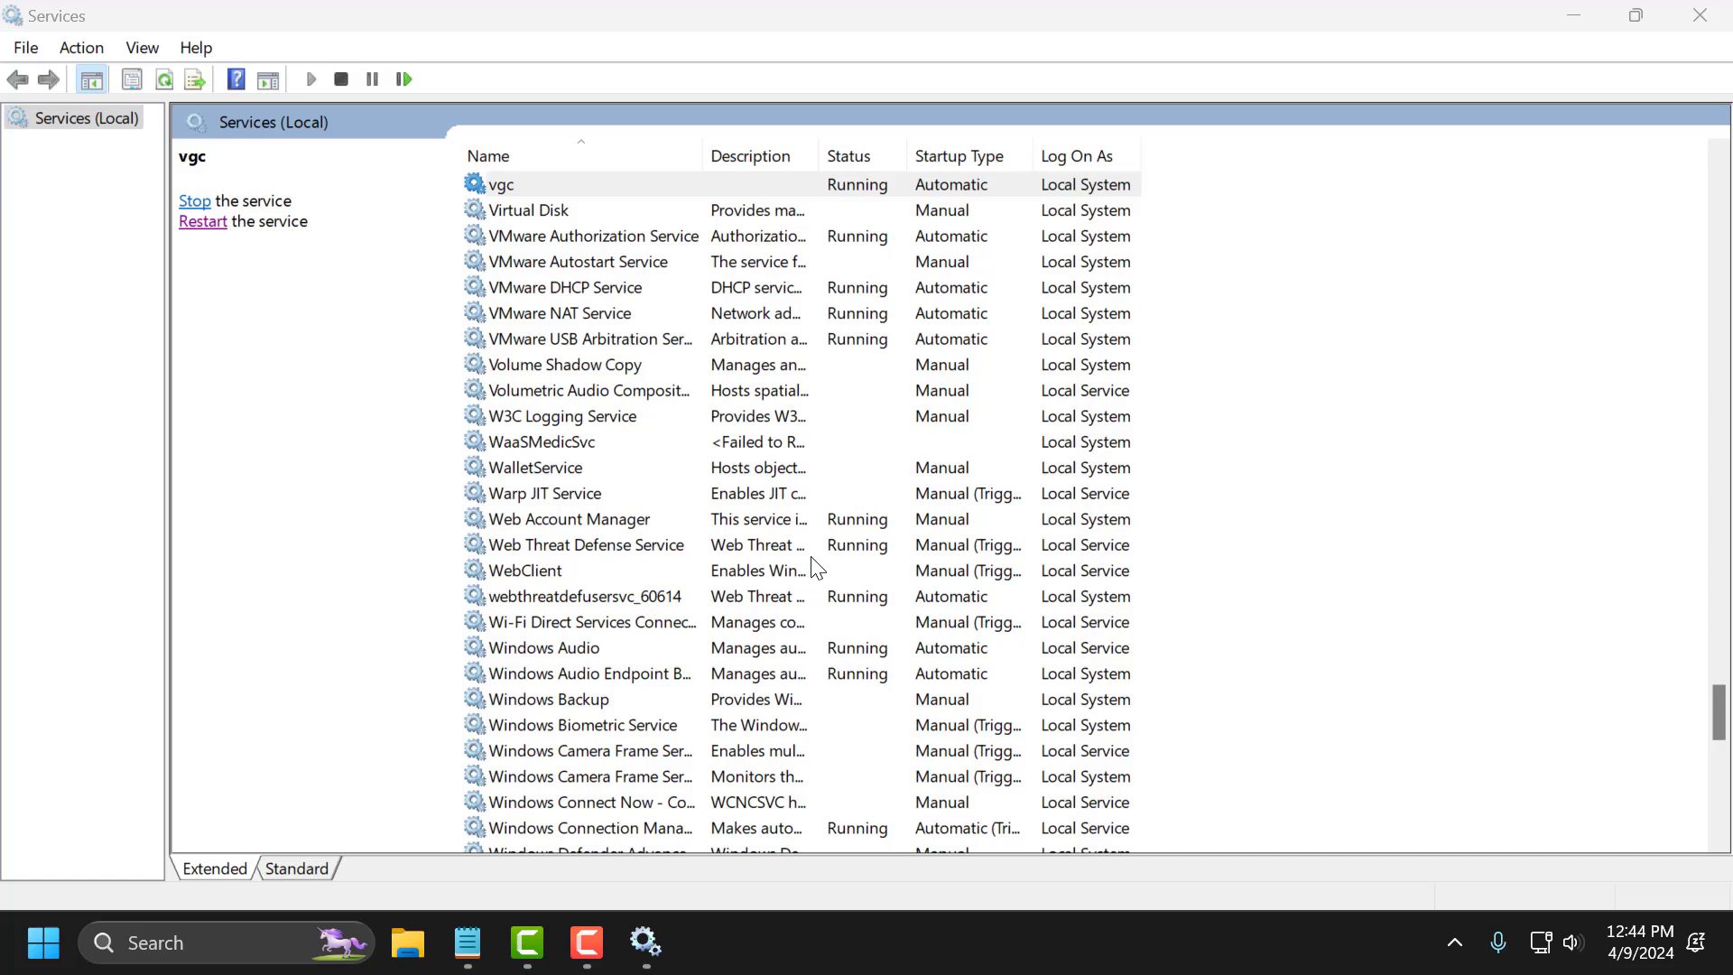
left_click(1699, 14)
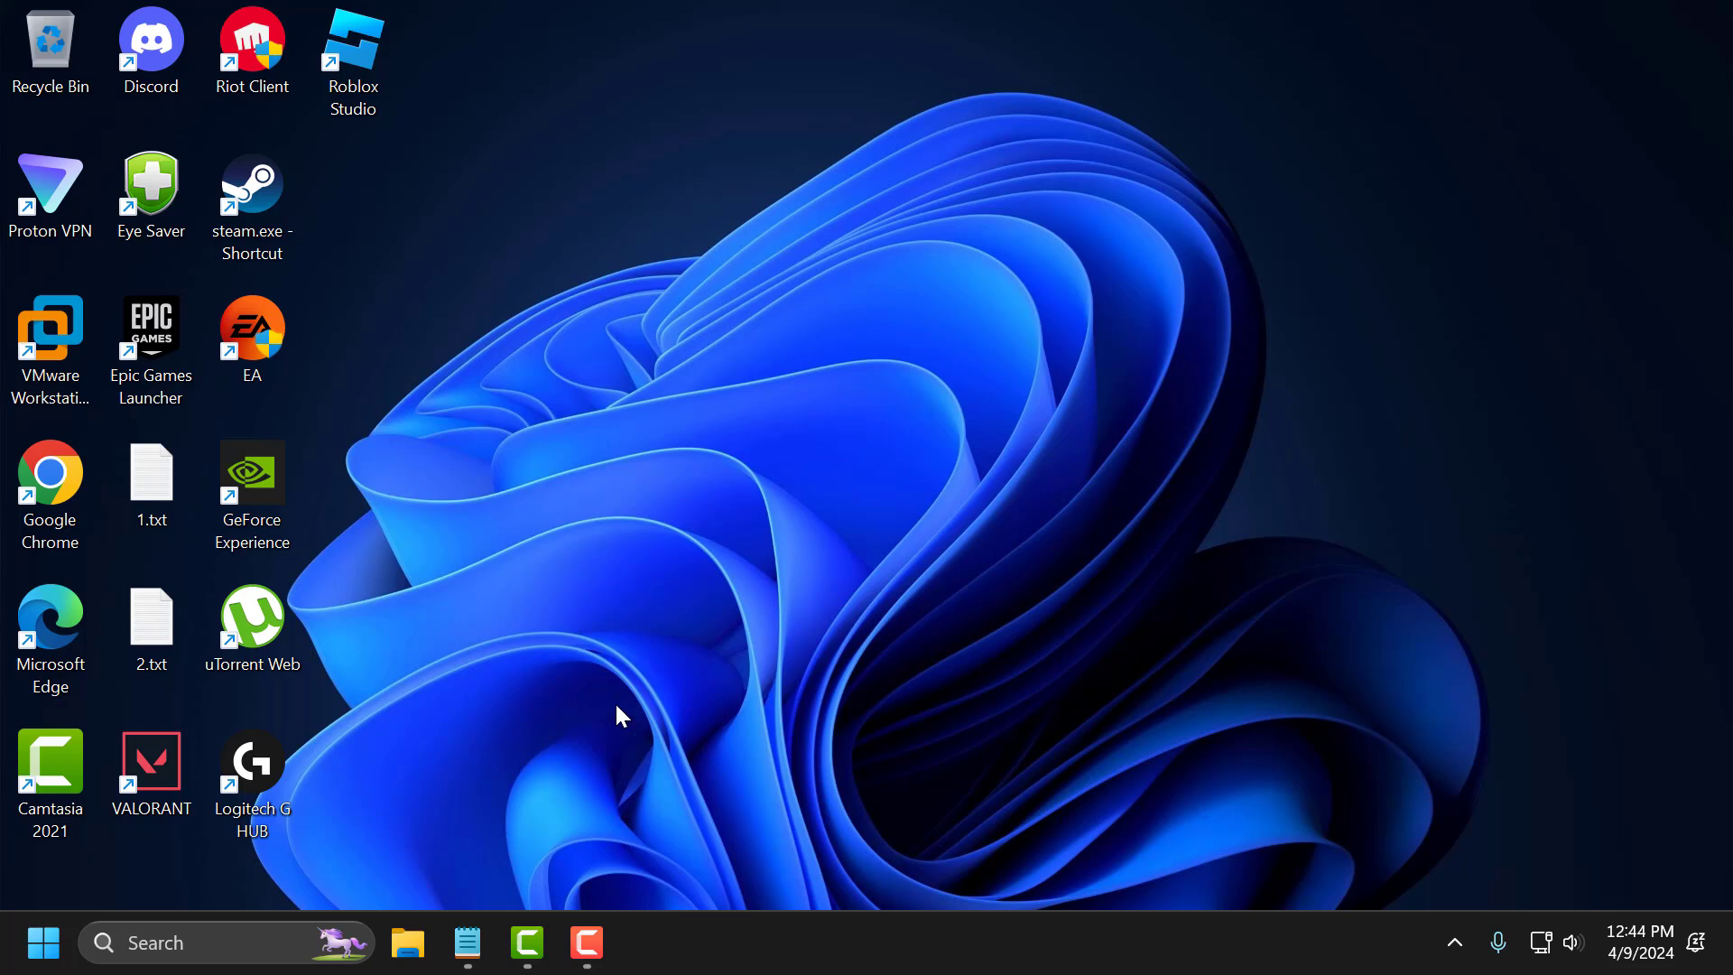
Search 'mscon' and open System Configuration from the results.
left_click(262, 941)
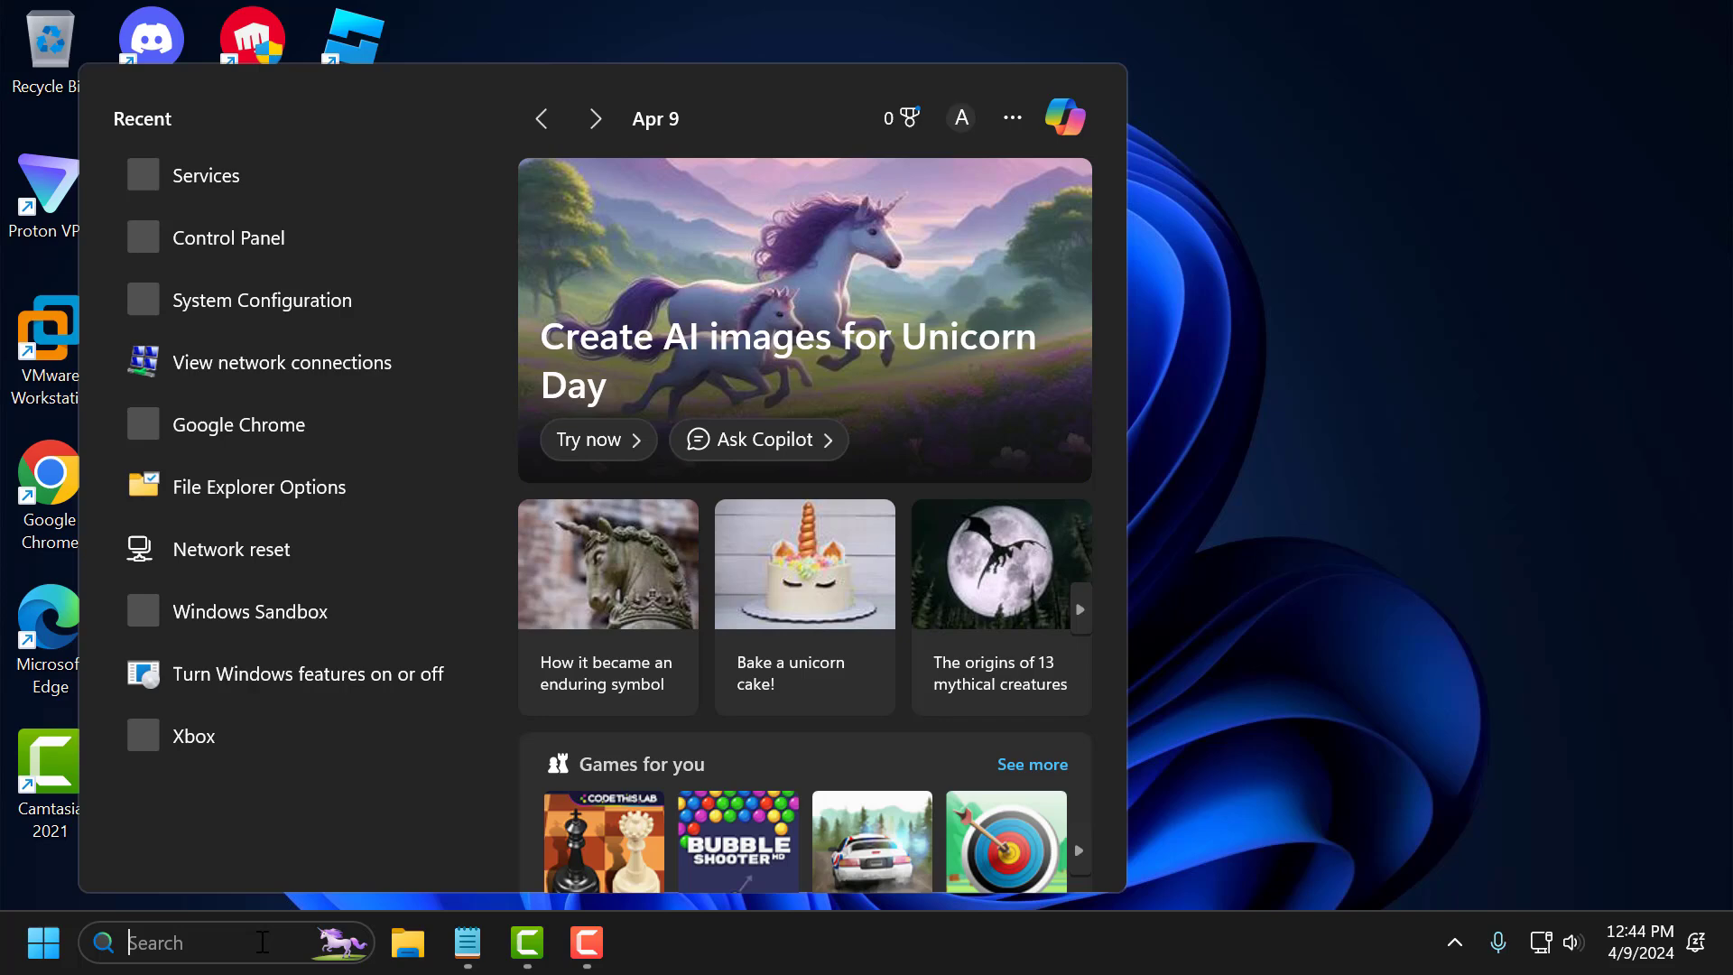
type("ms")
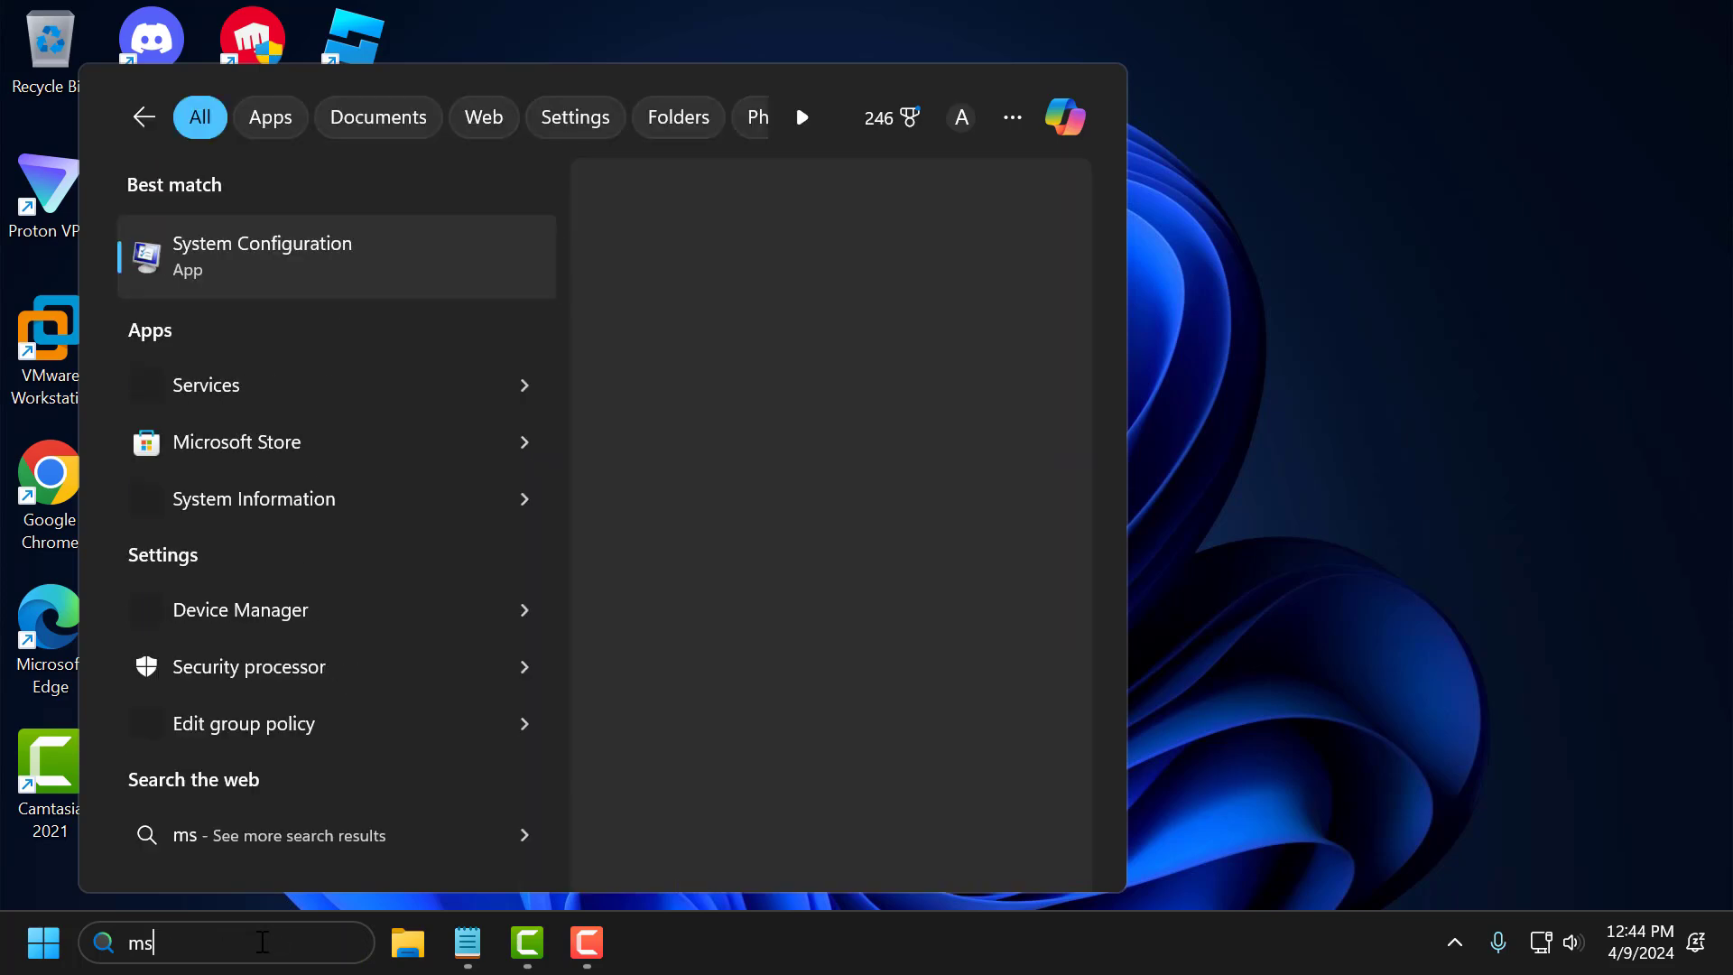
type("con")
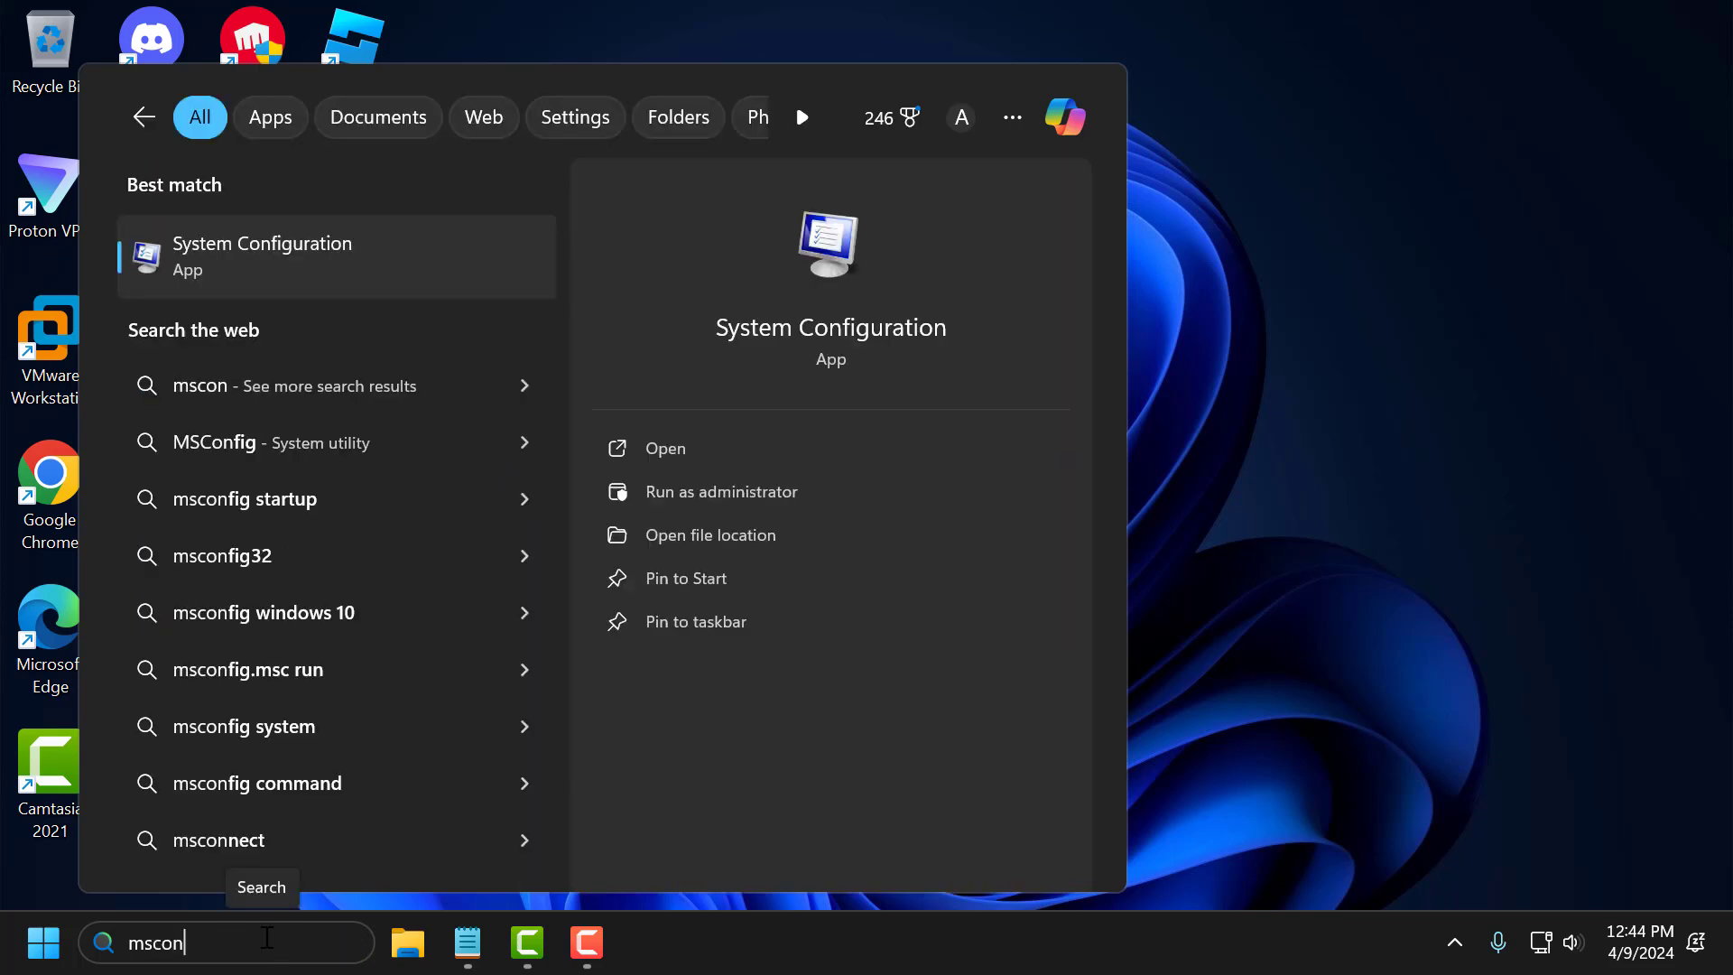
left_click(344, 267)
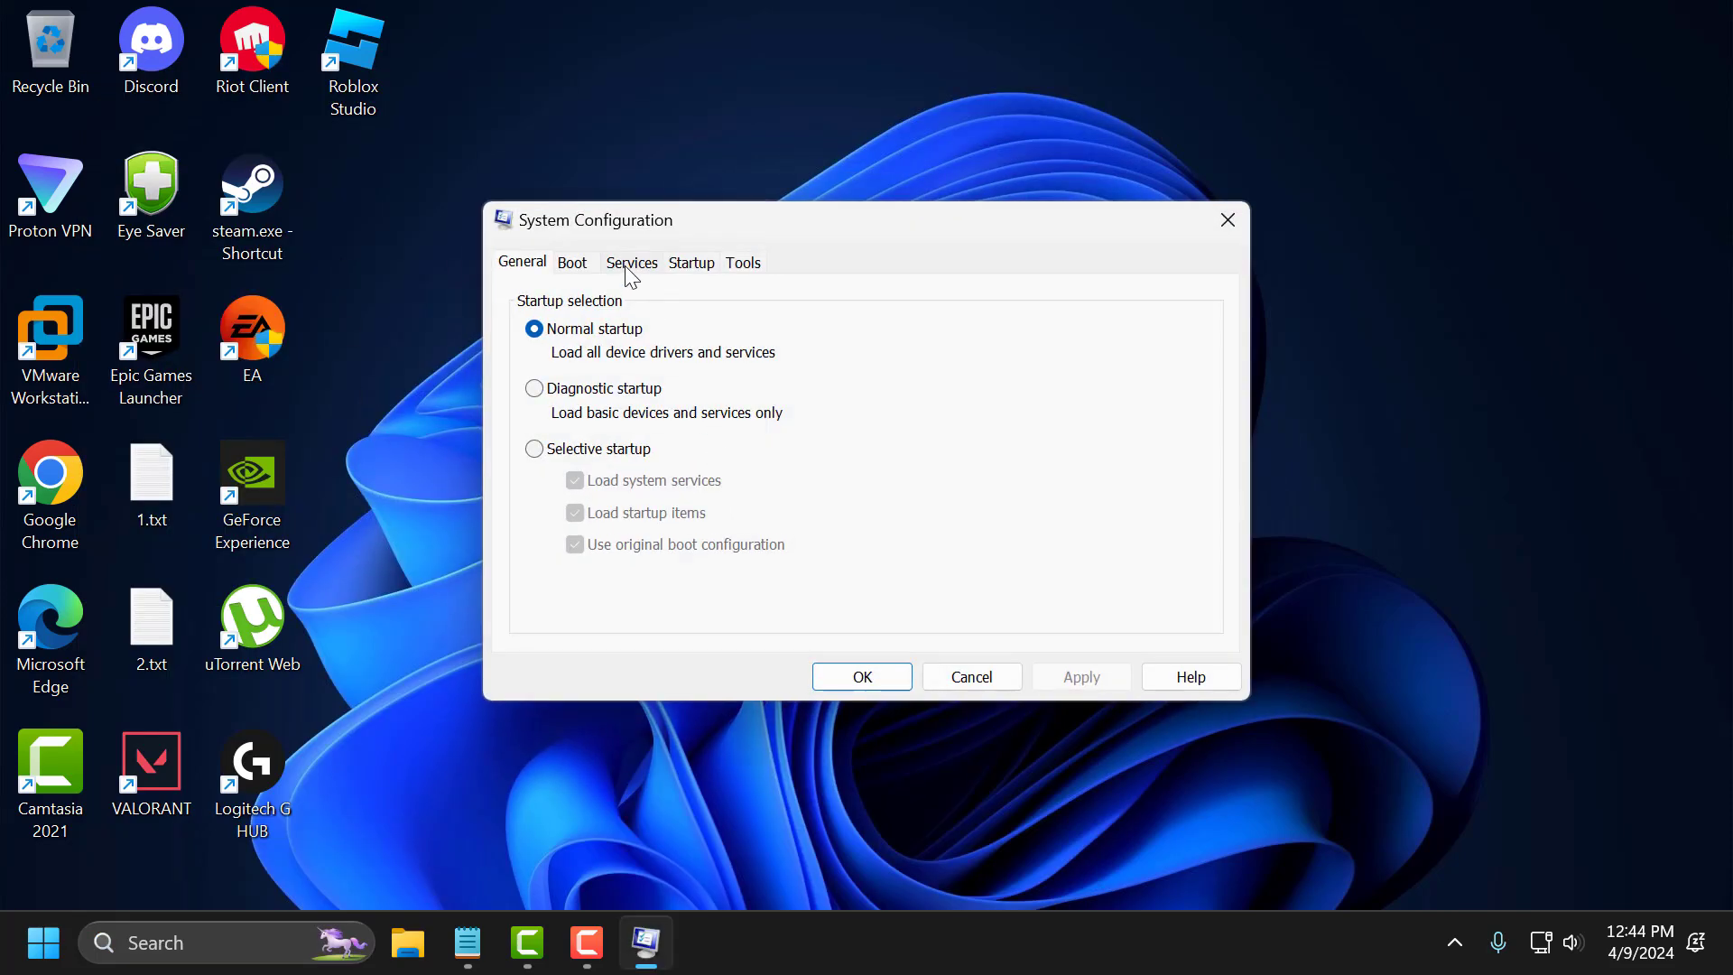
Check vgc on the Services tab, apply, and exit System Configuration without restart.
left_click(632, 263)
key("End")
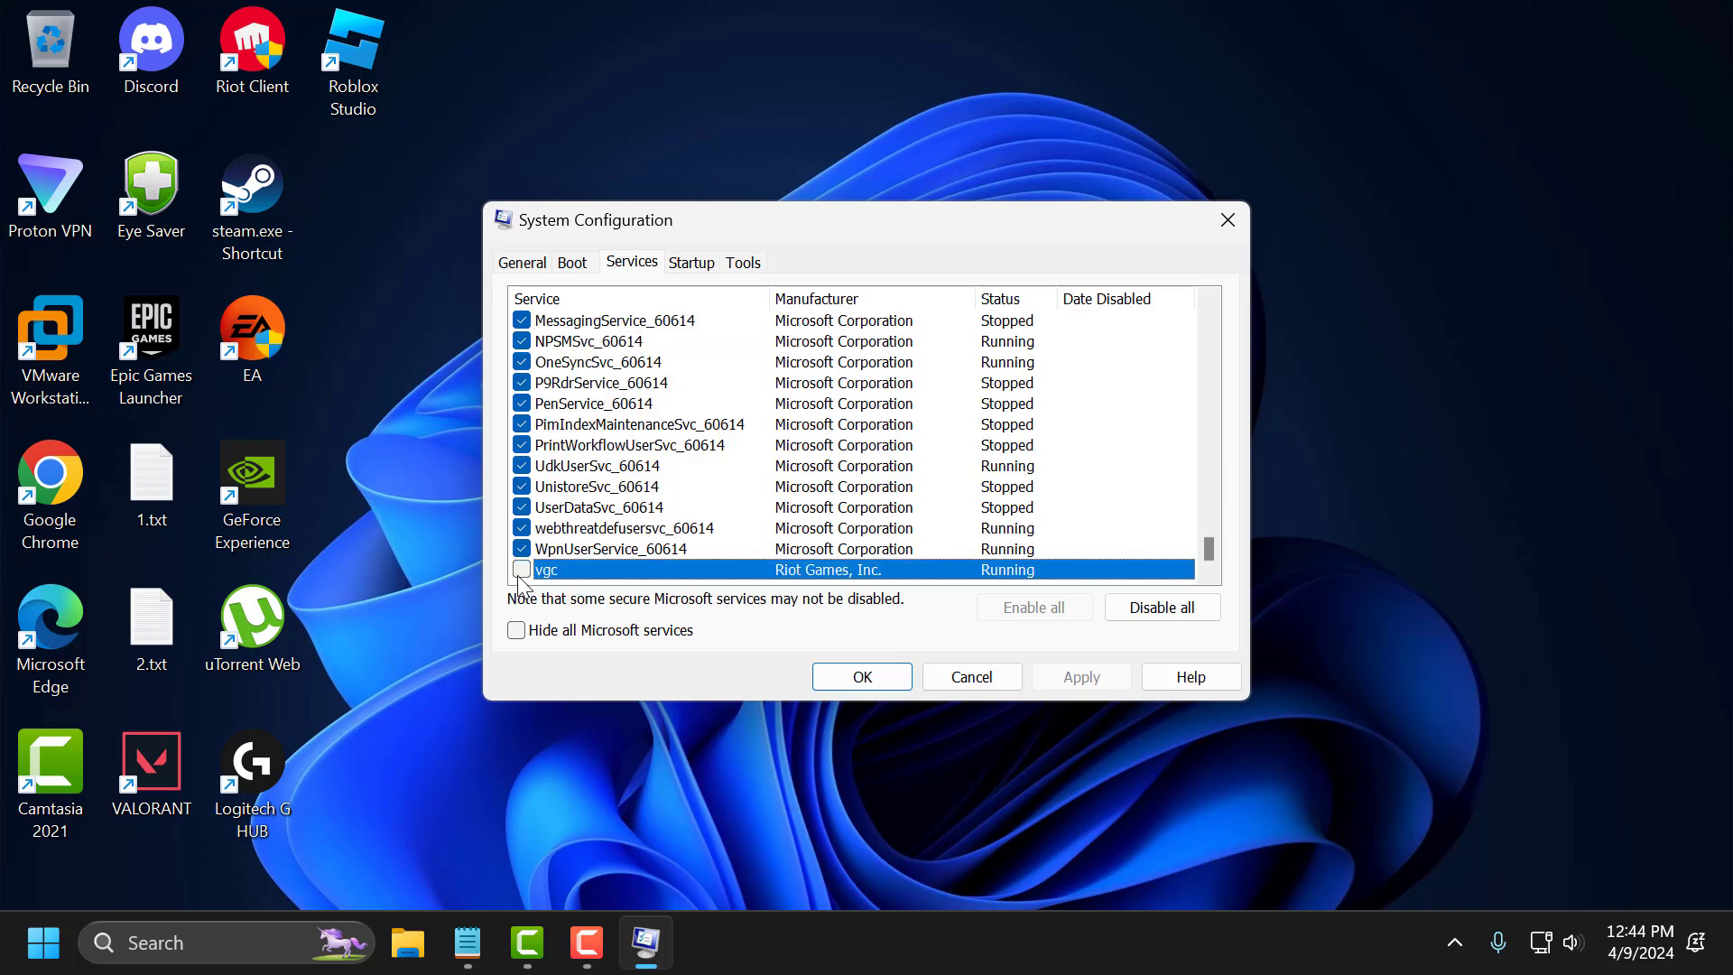
left_click(522, 569)
left_click(1055, 676)
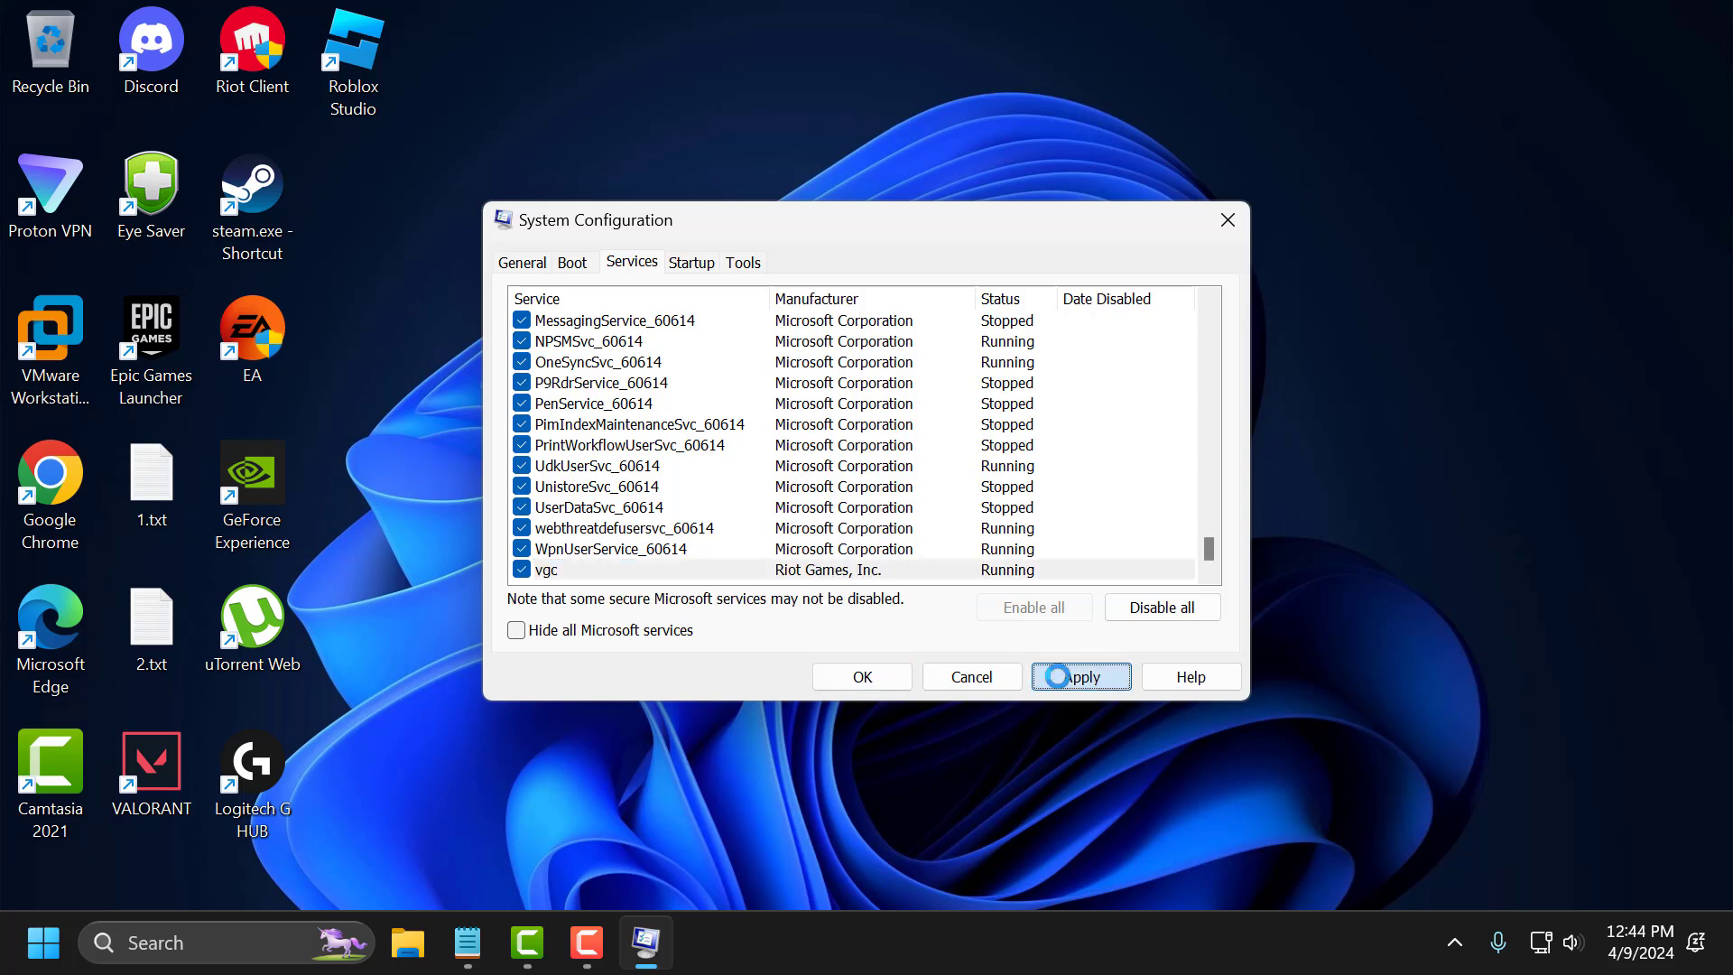
left_click(863, 673)
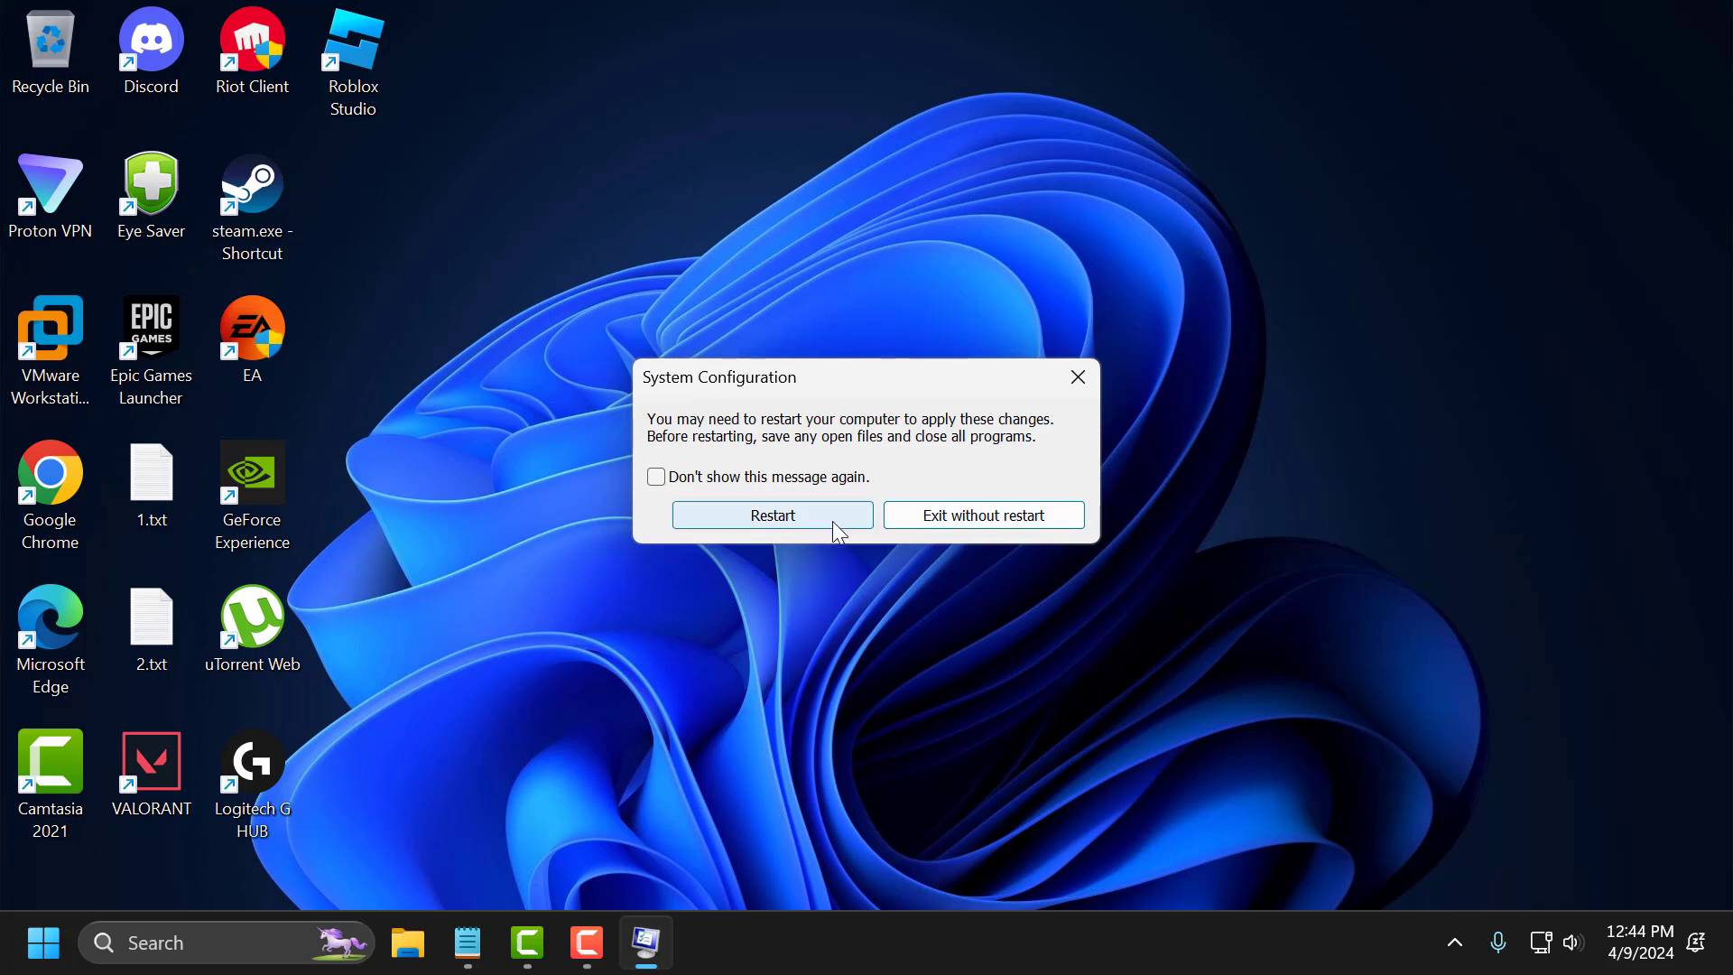
left_click(943, 519)
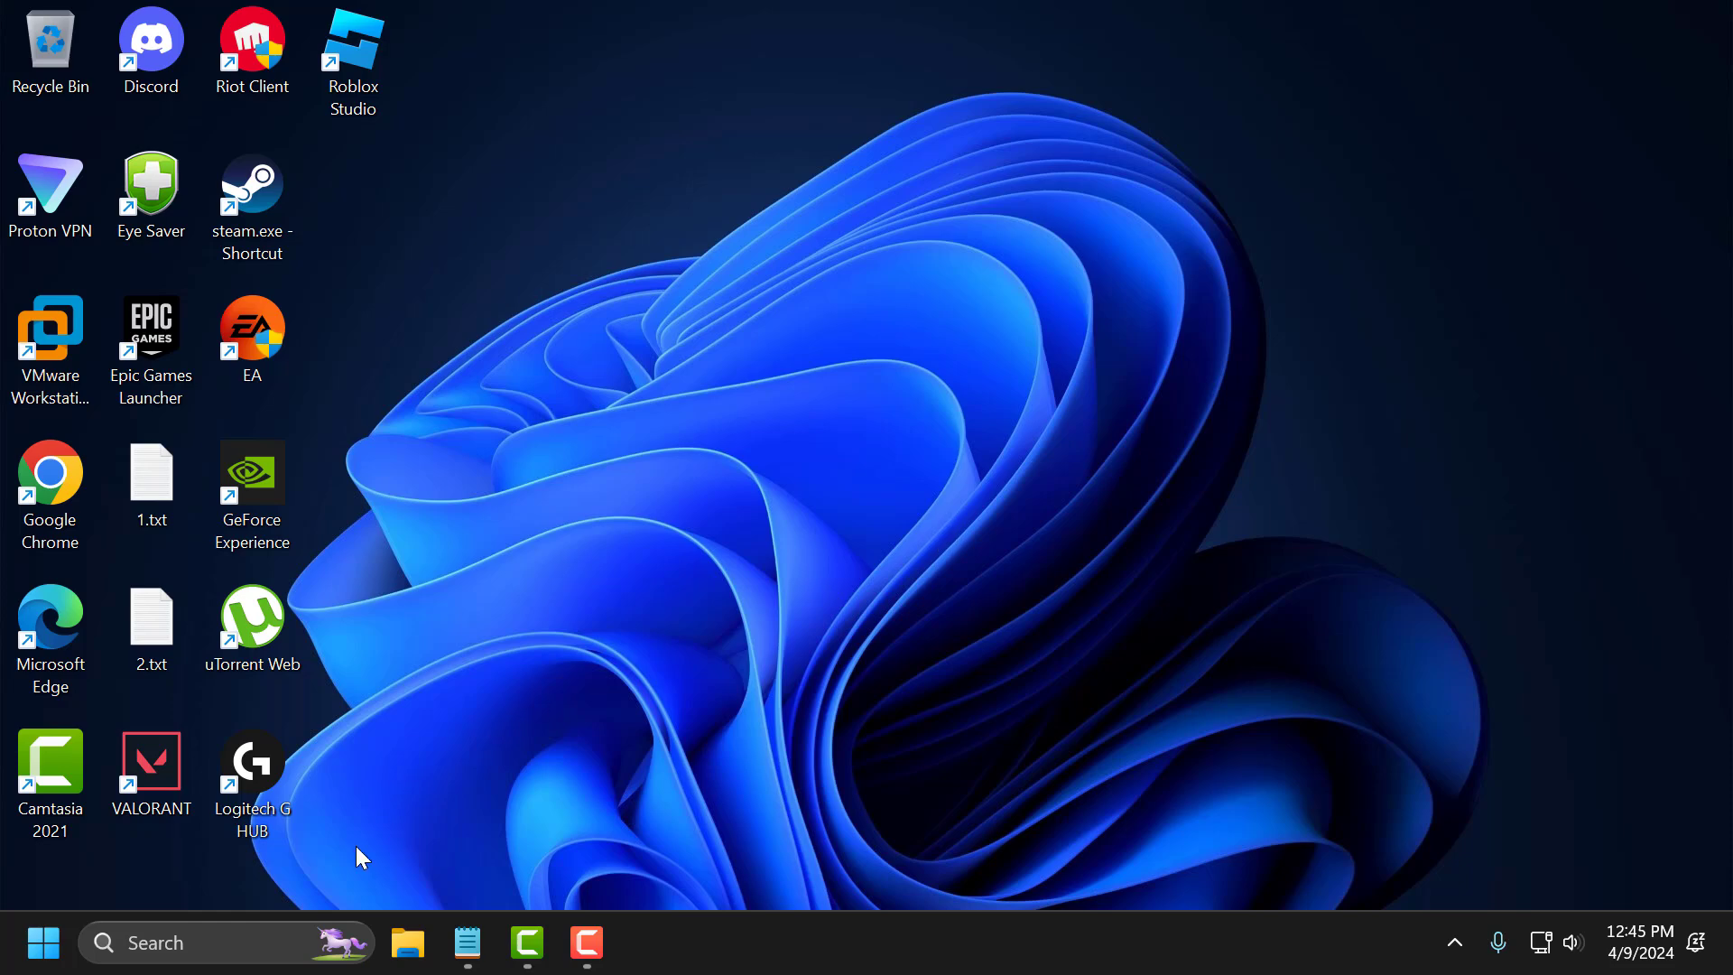
Search 'view' to open Network Connections and bring up the Ethernet adapter's menu.
left_click(265, 943)
type("vi")
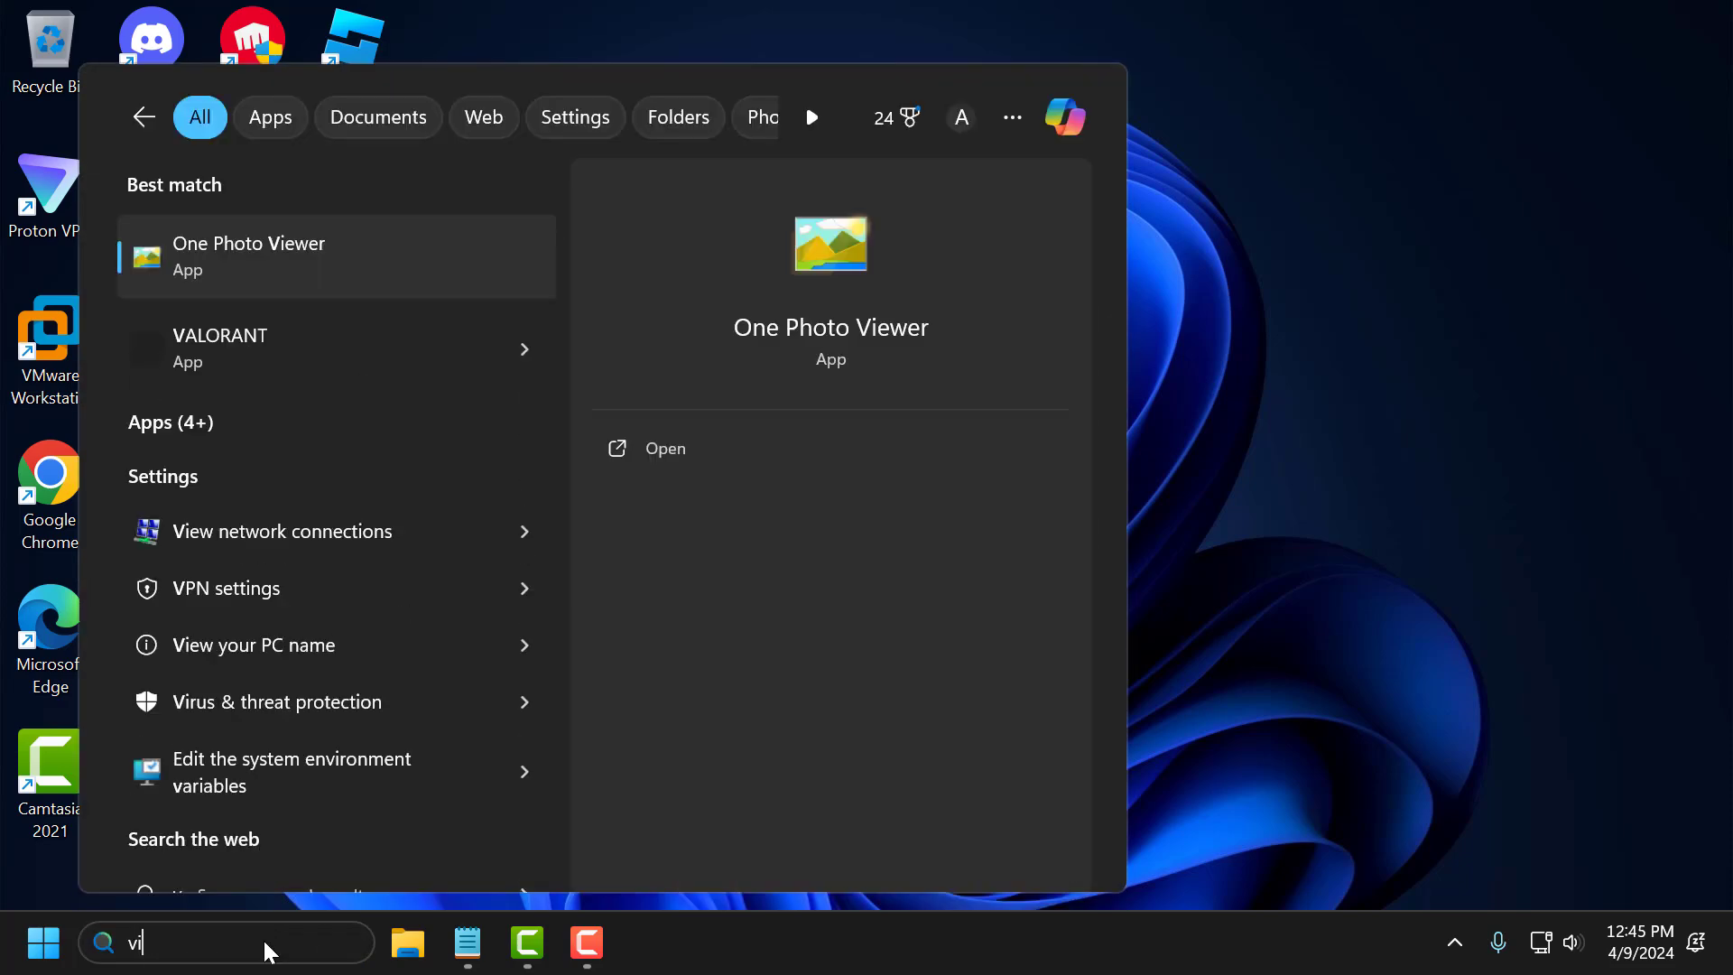
type("ew")
left_click(409, 263)
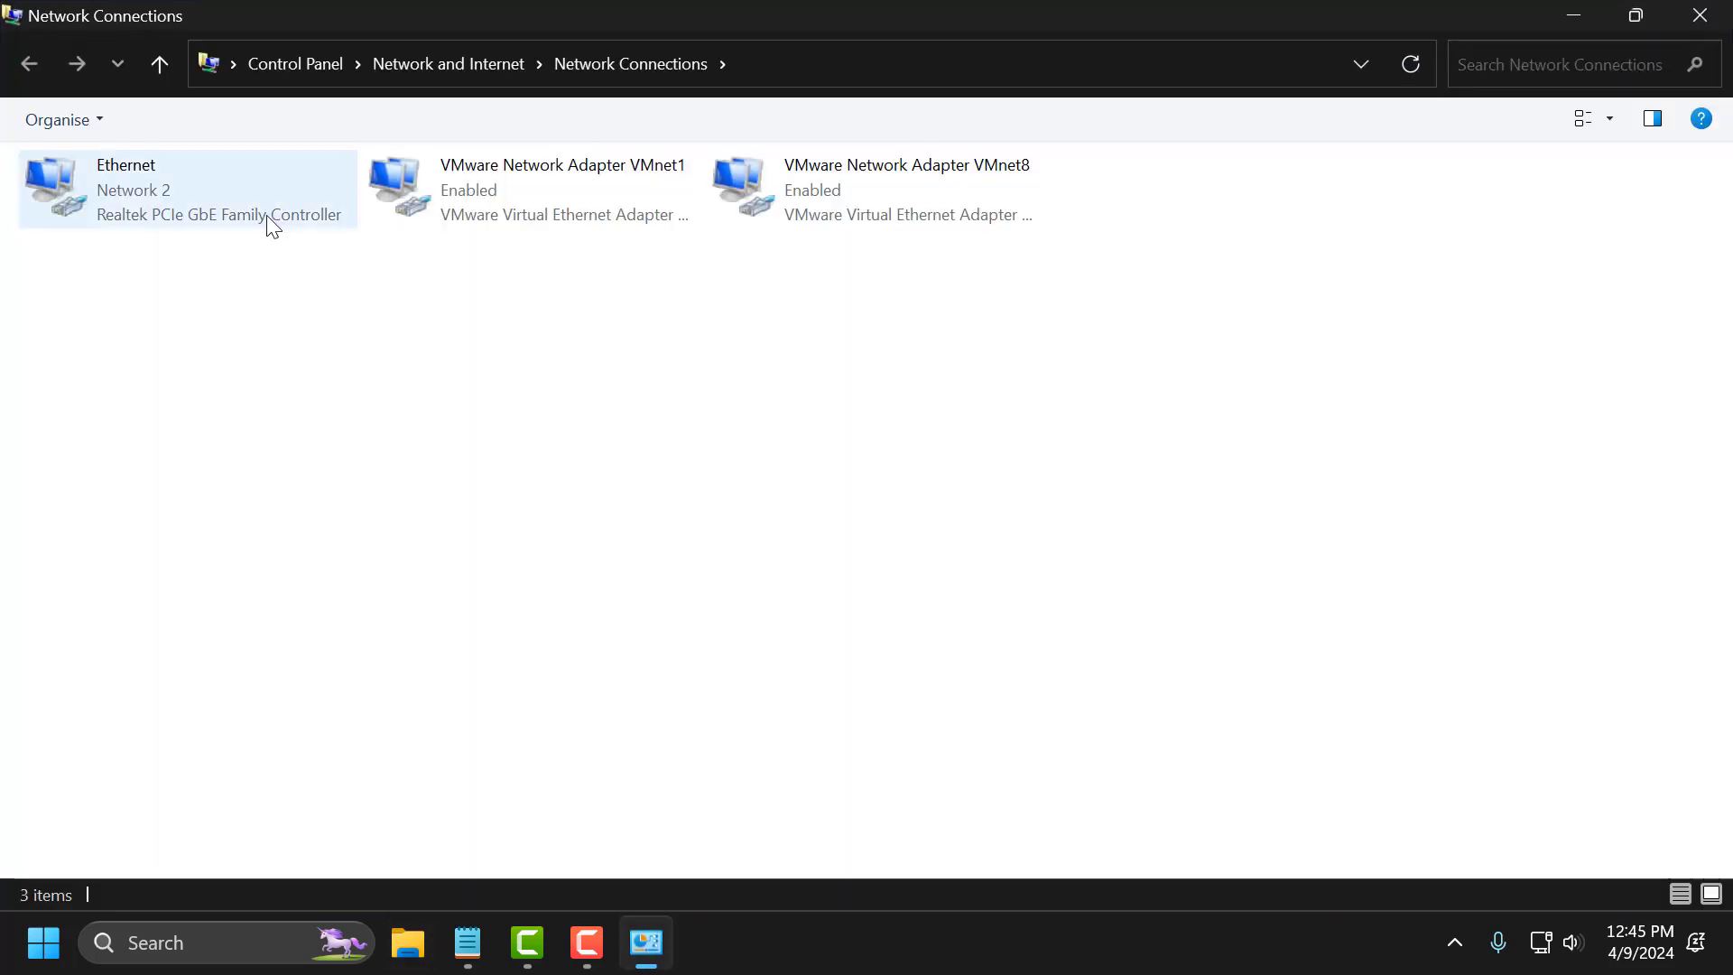
right_click(257, 217)
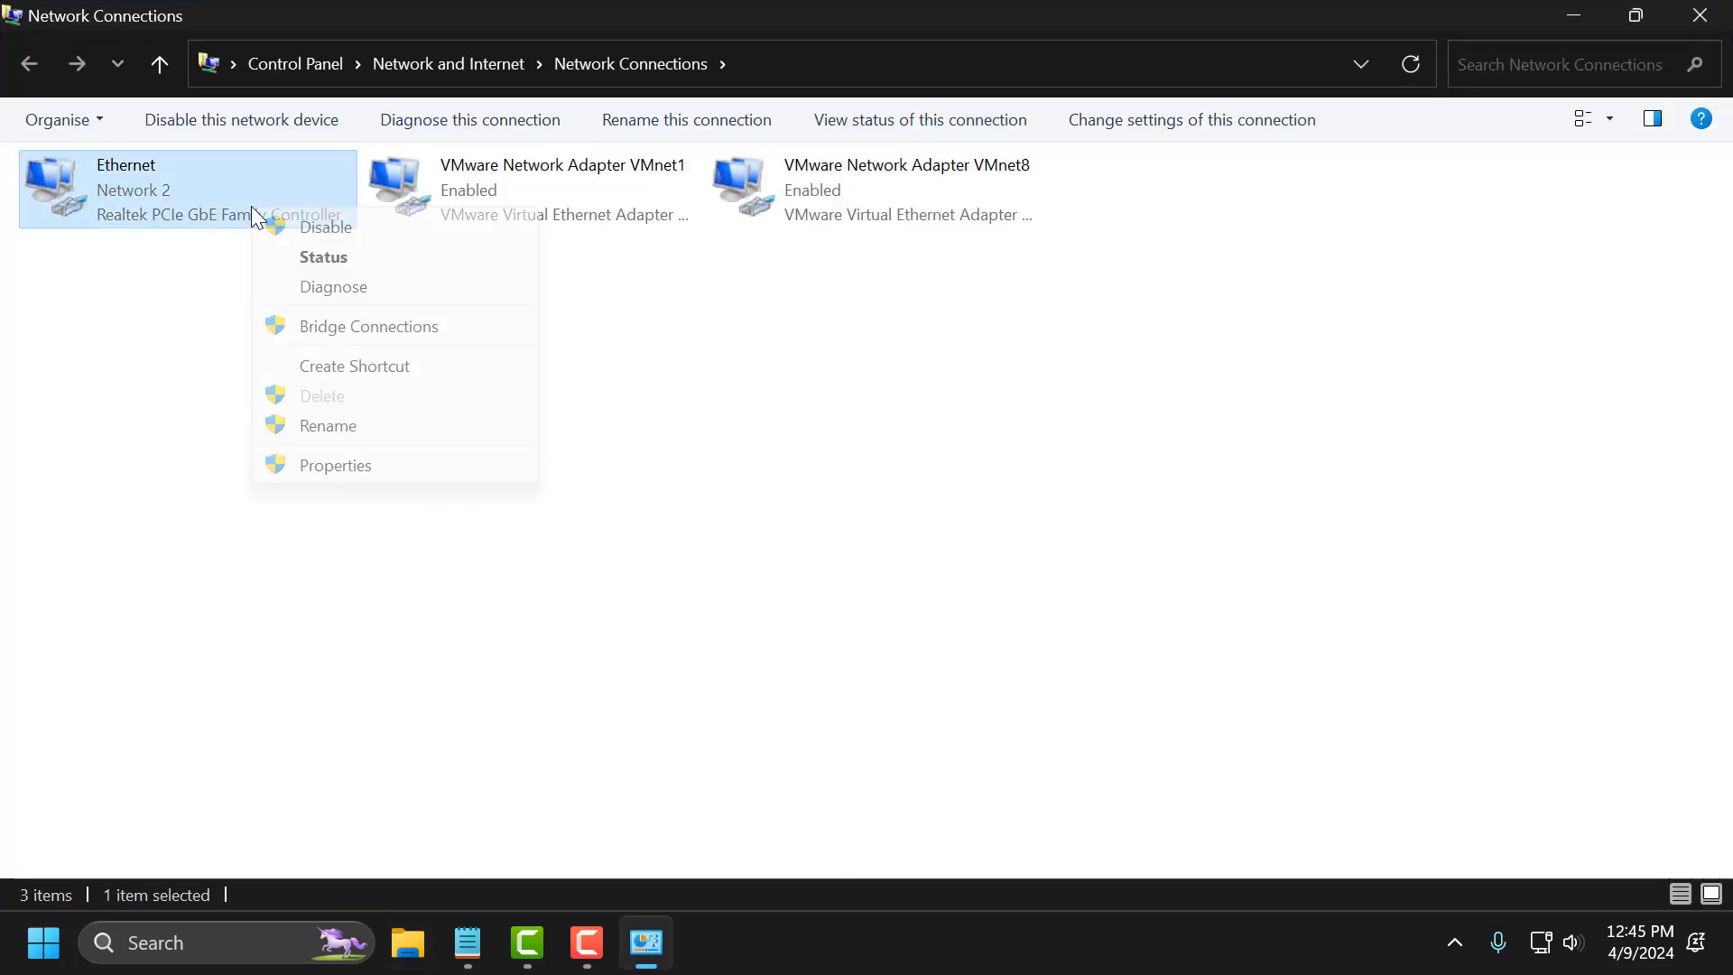
Open the Ethernet adapter's IPv4 properties and switch to manually entered DNS servers.
left_click(323, 465)
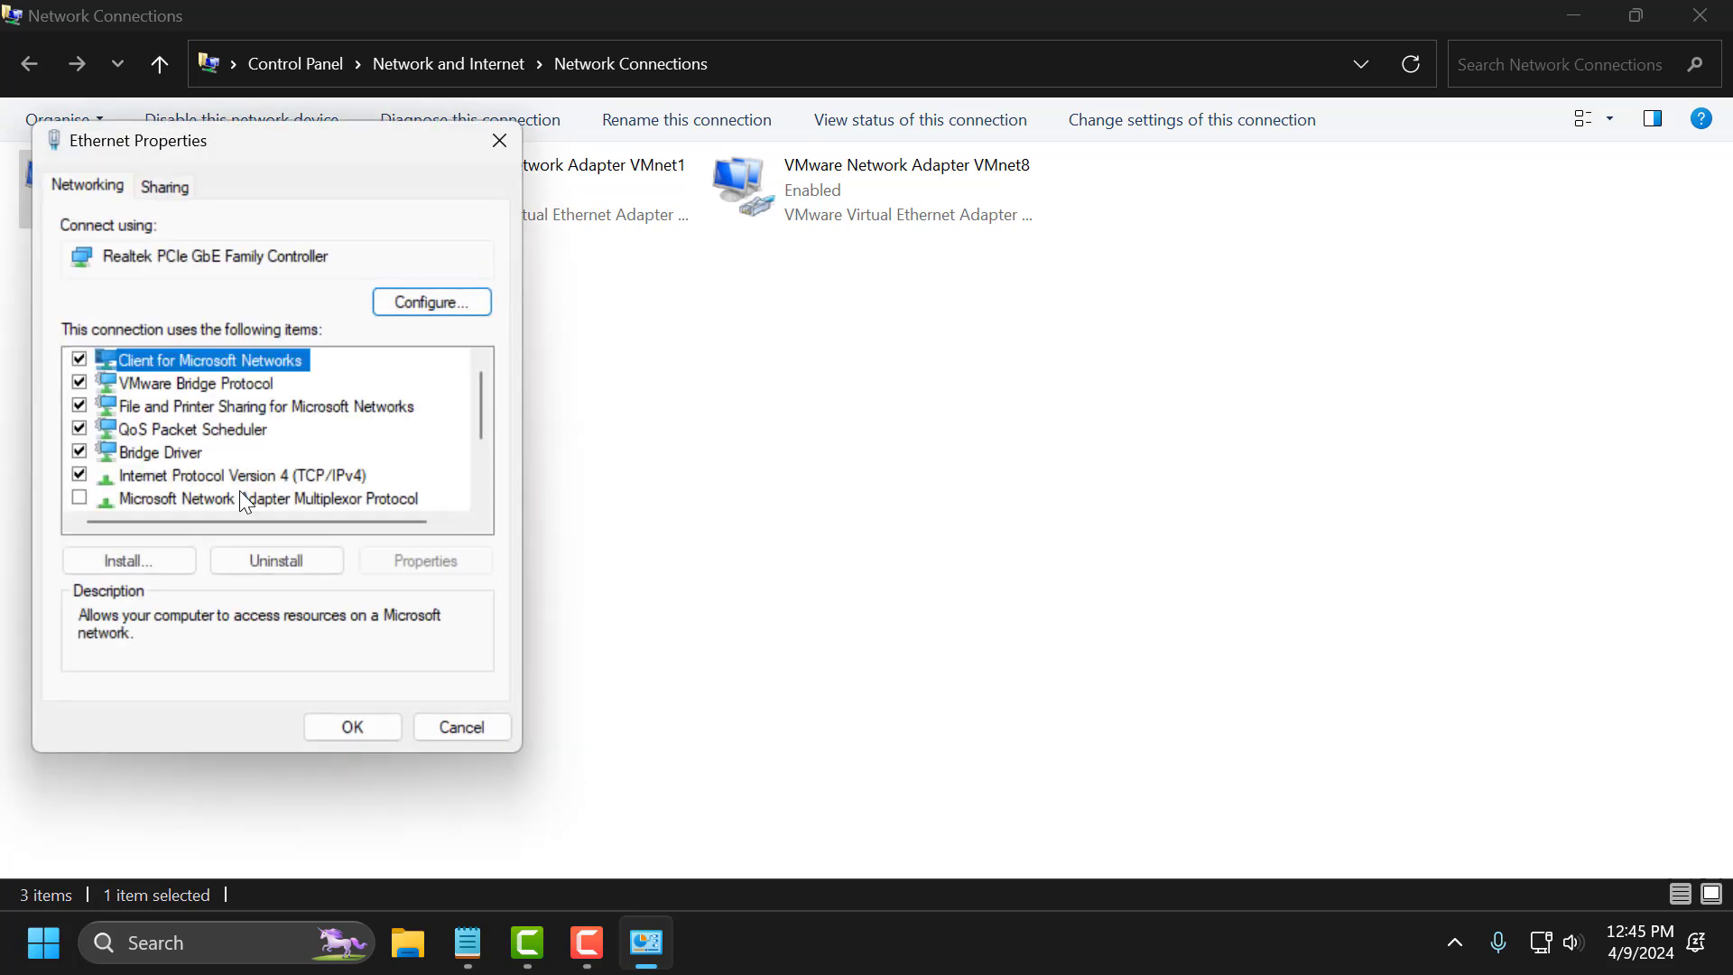
left_click(142, 476)
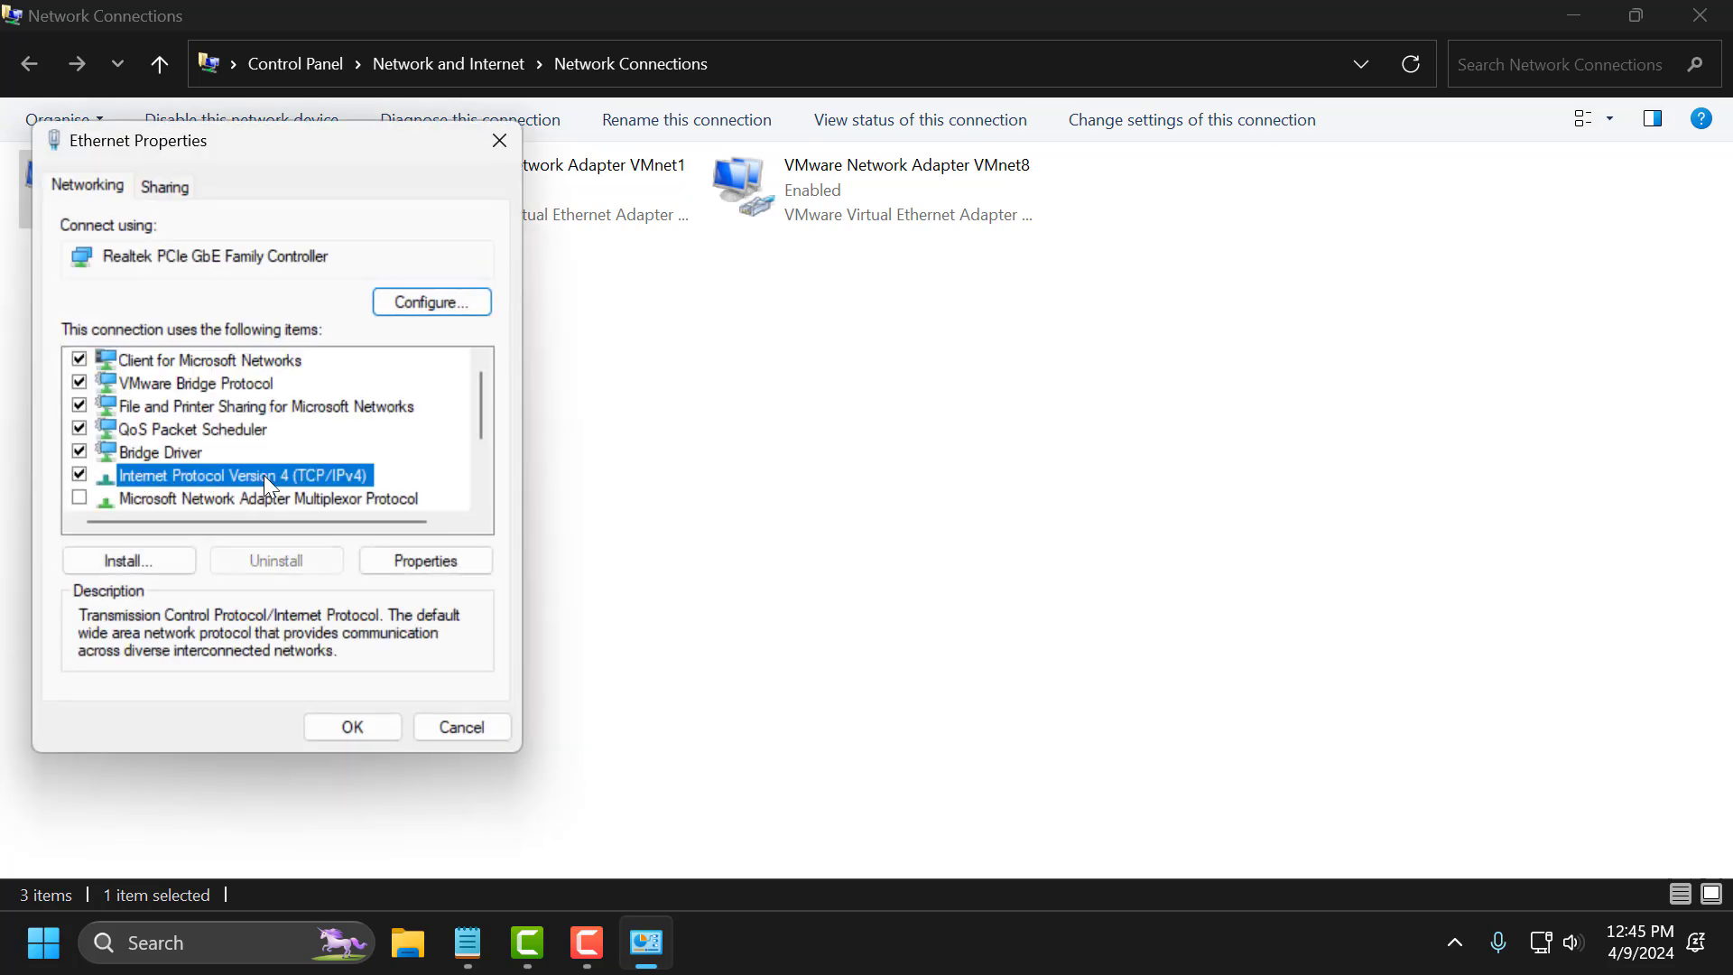
left_click(447, 561)
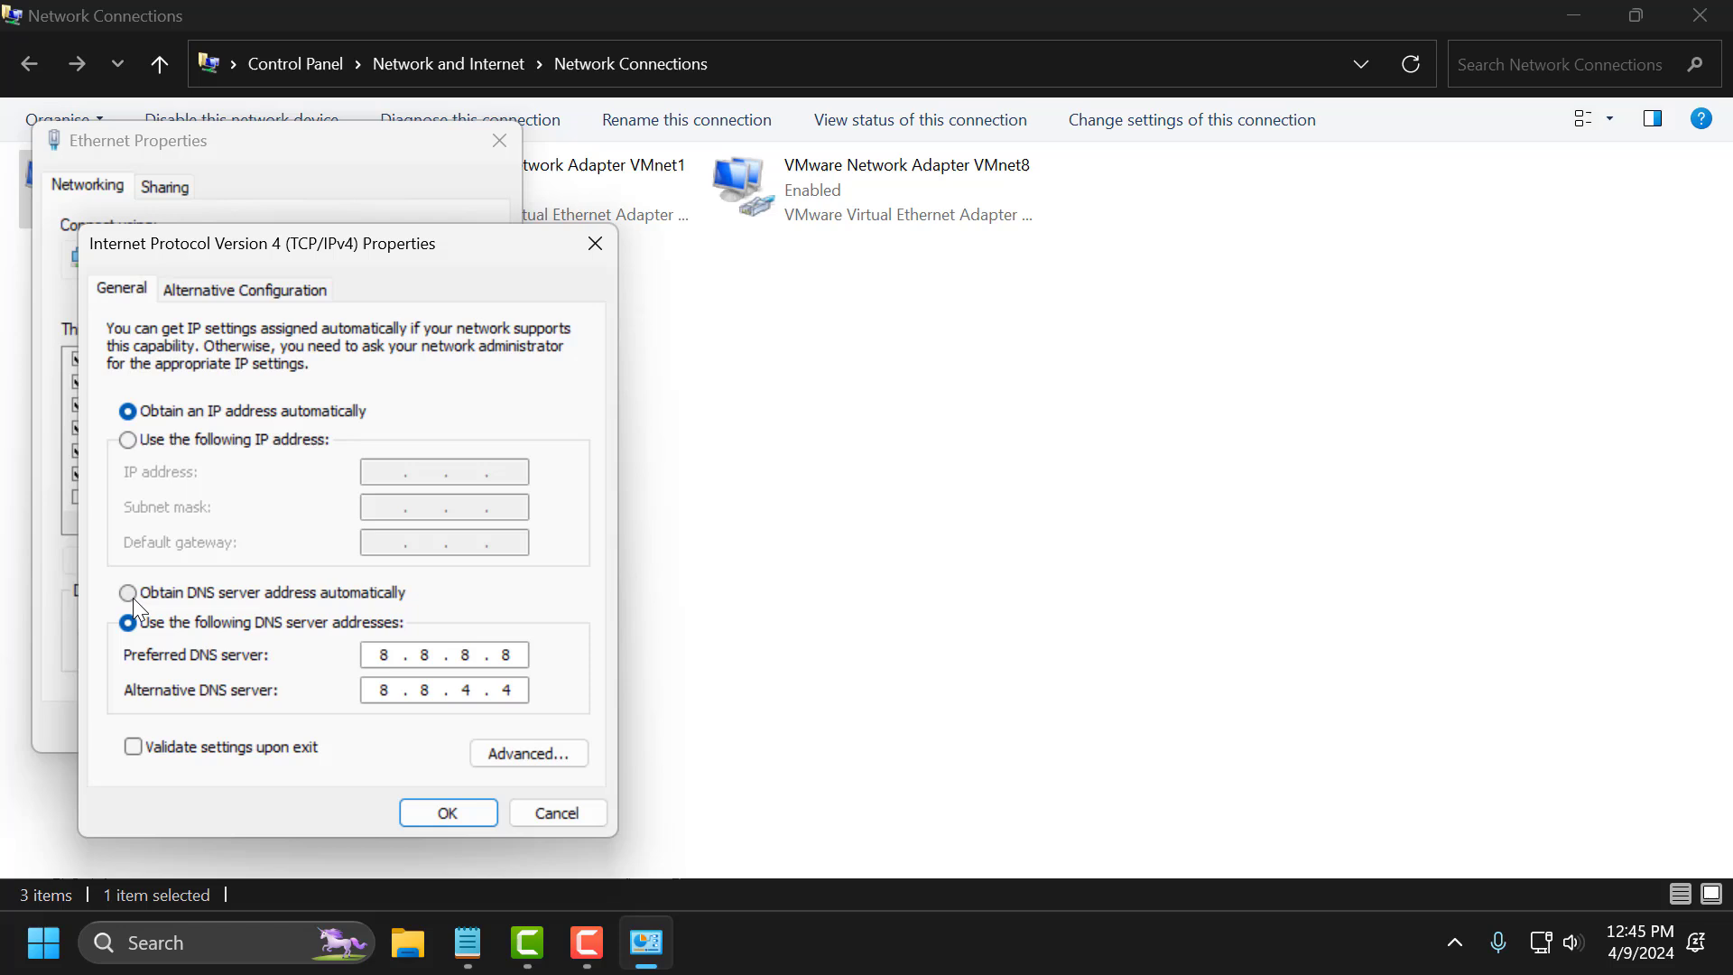
left_click(127, 592)
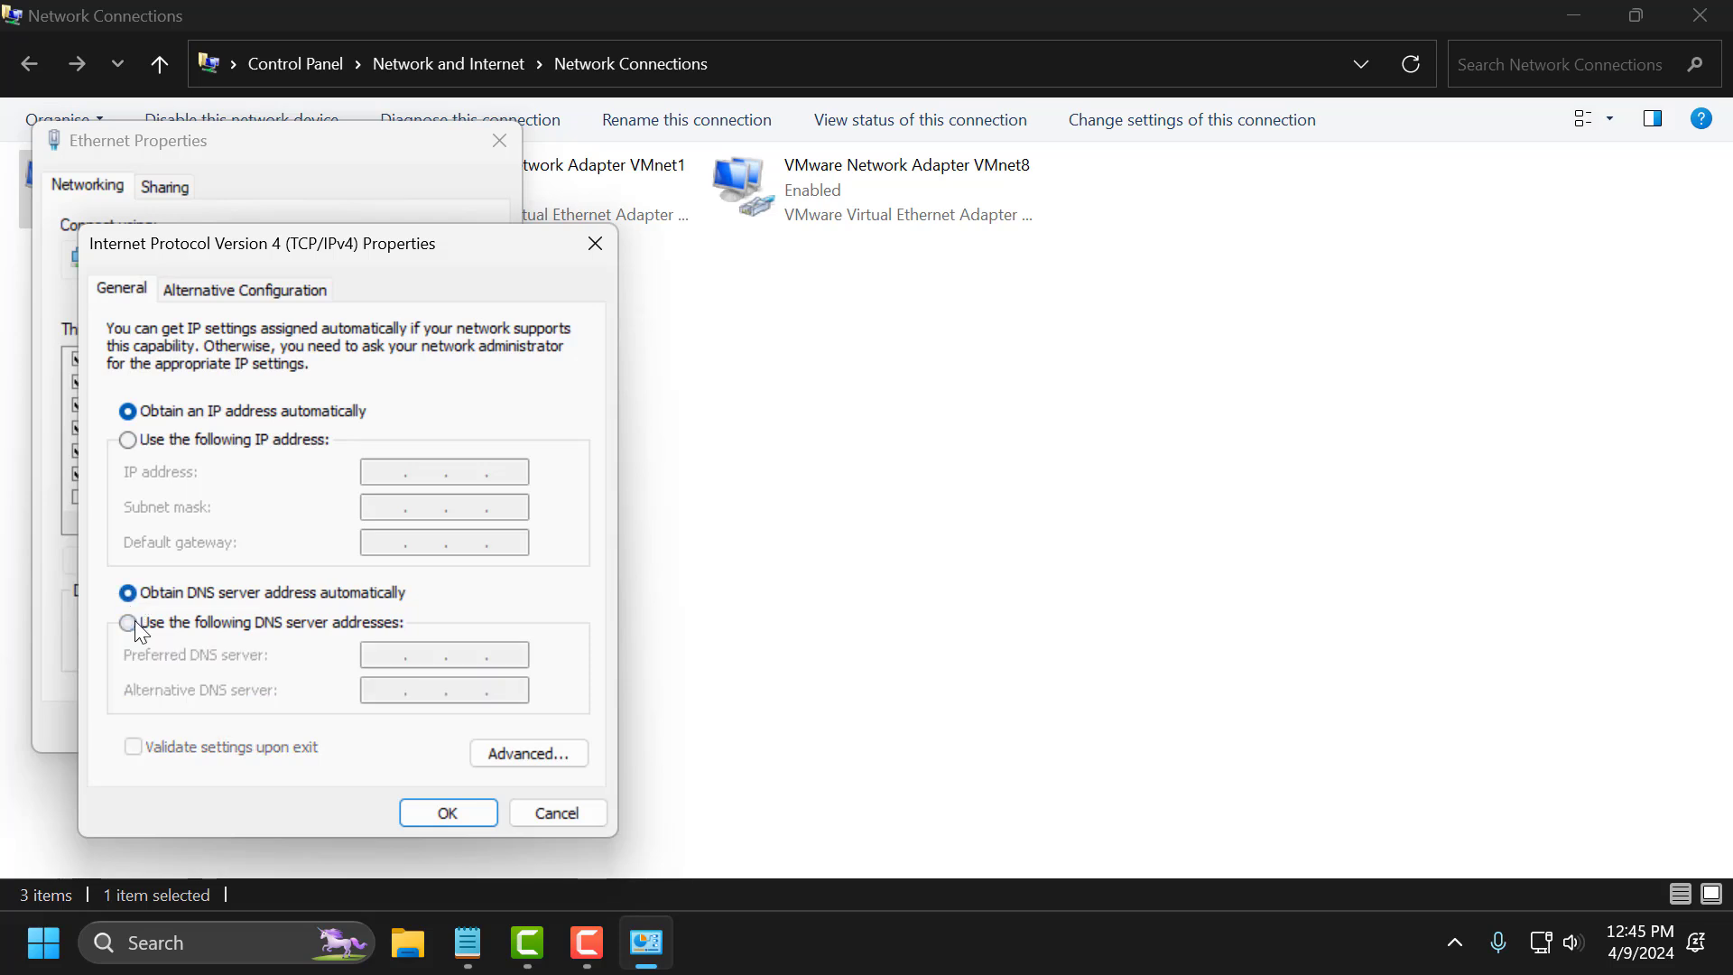
left_click(132, 622)
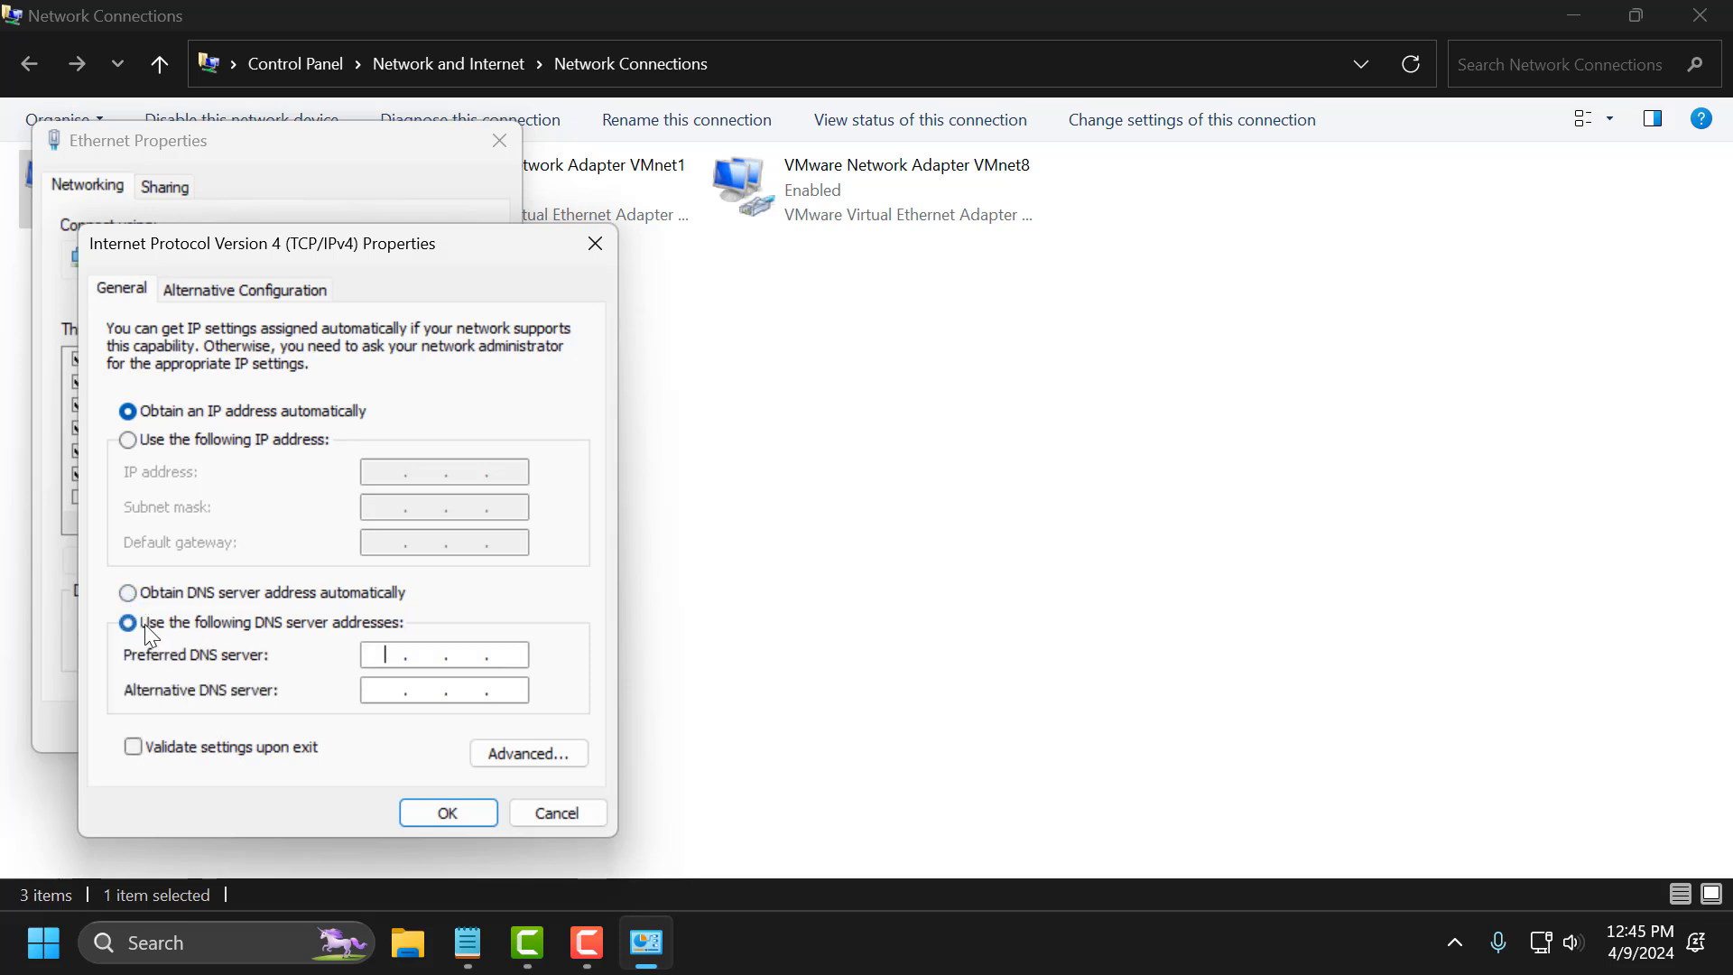
Enter 8.8.8.8 and 8.8.4.4 as DNS servers, save, and close the network windows.
left_click(390, 651)
type("8.8.8.8")
left_click(389, 690)
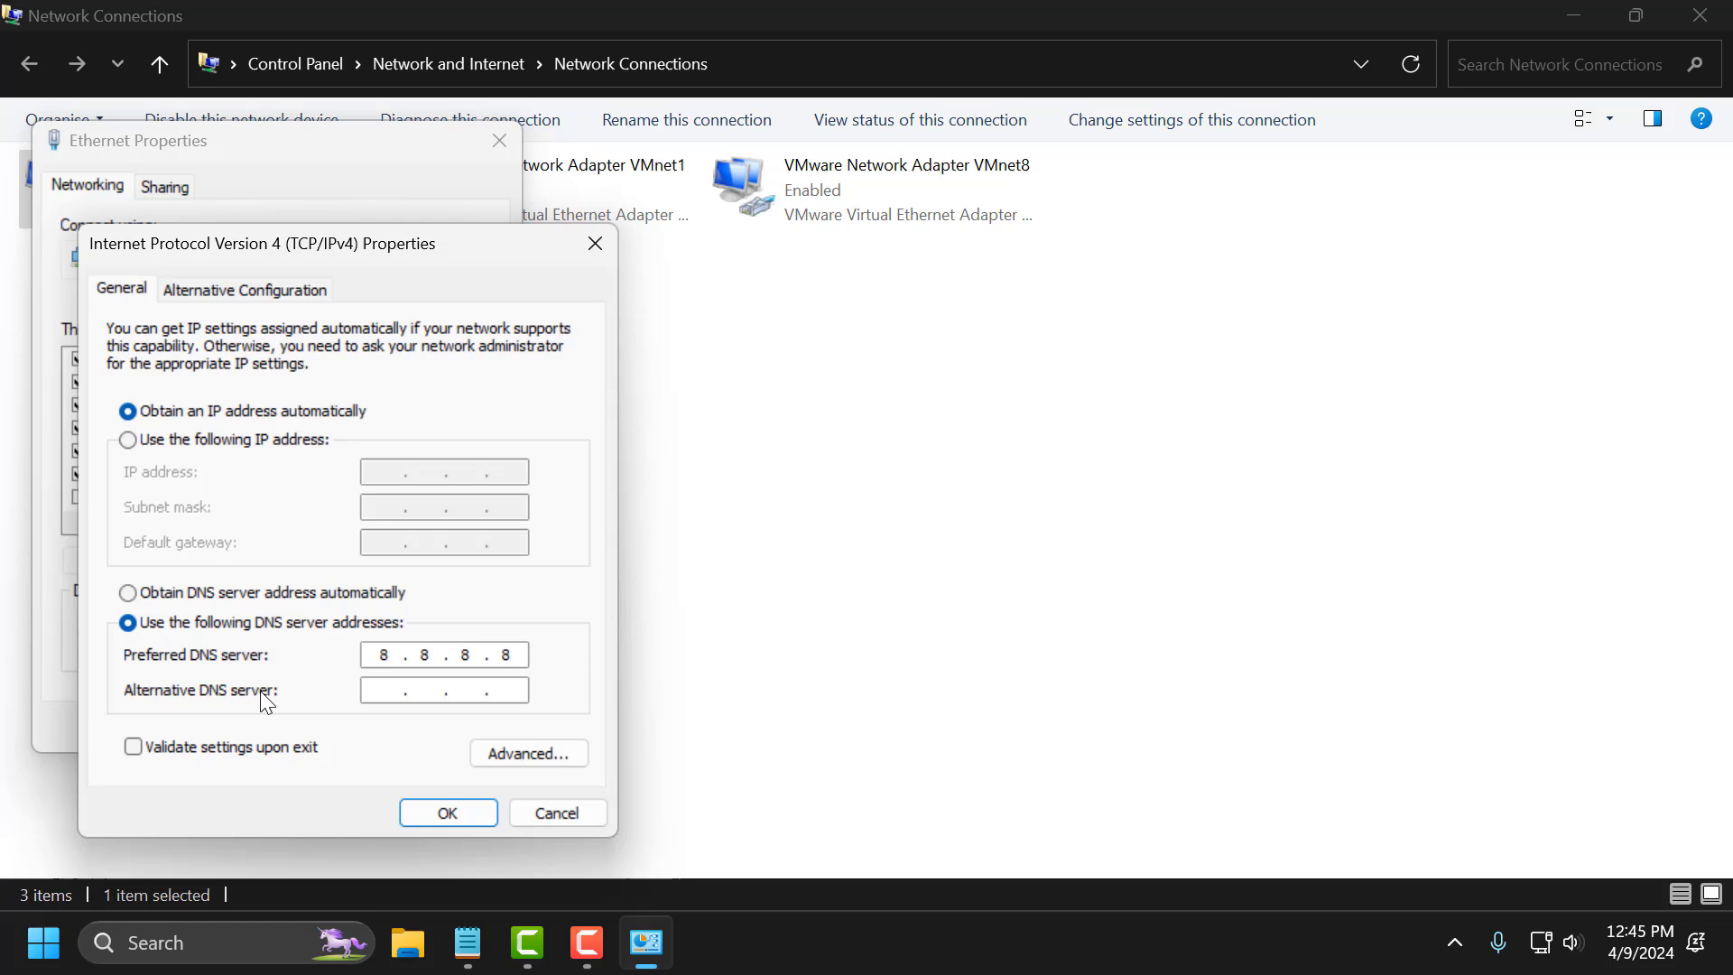
type("8.8.4.4")
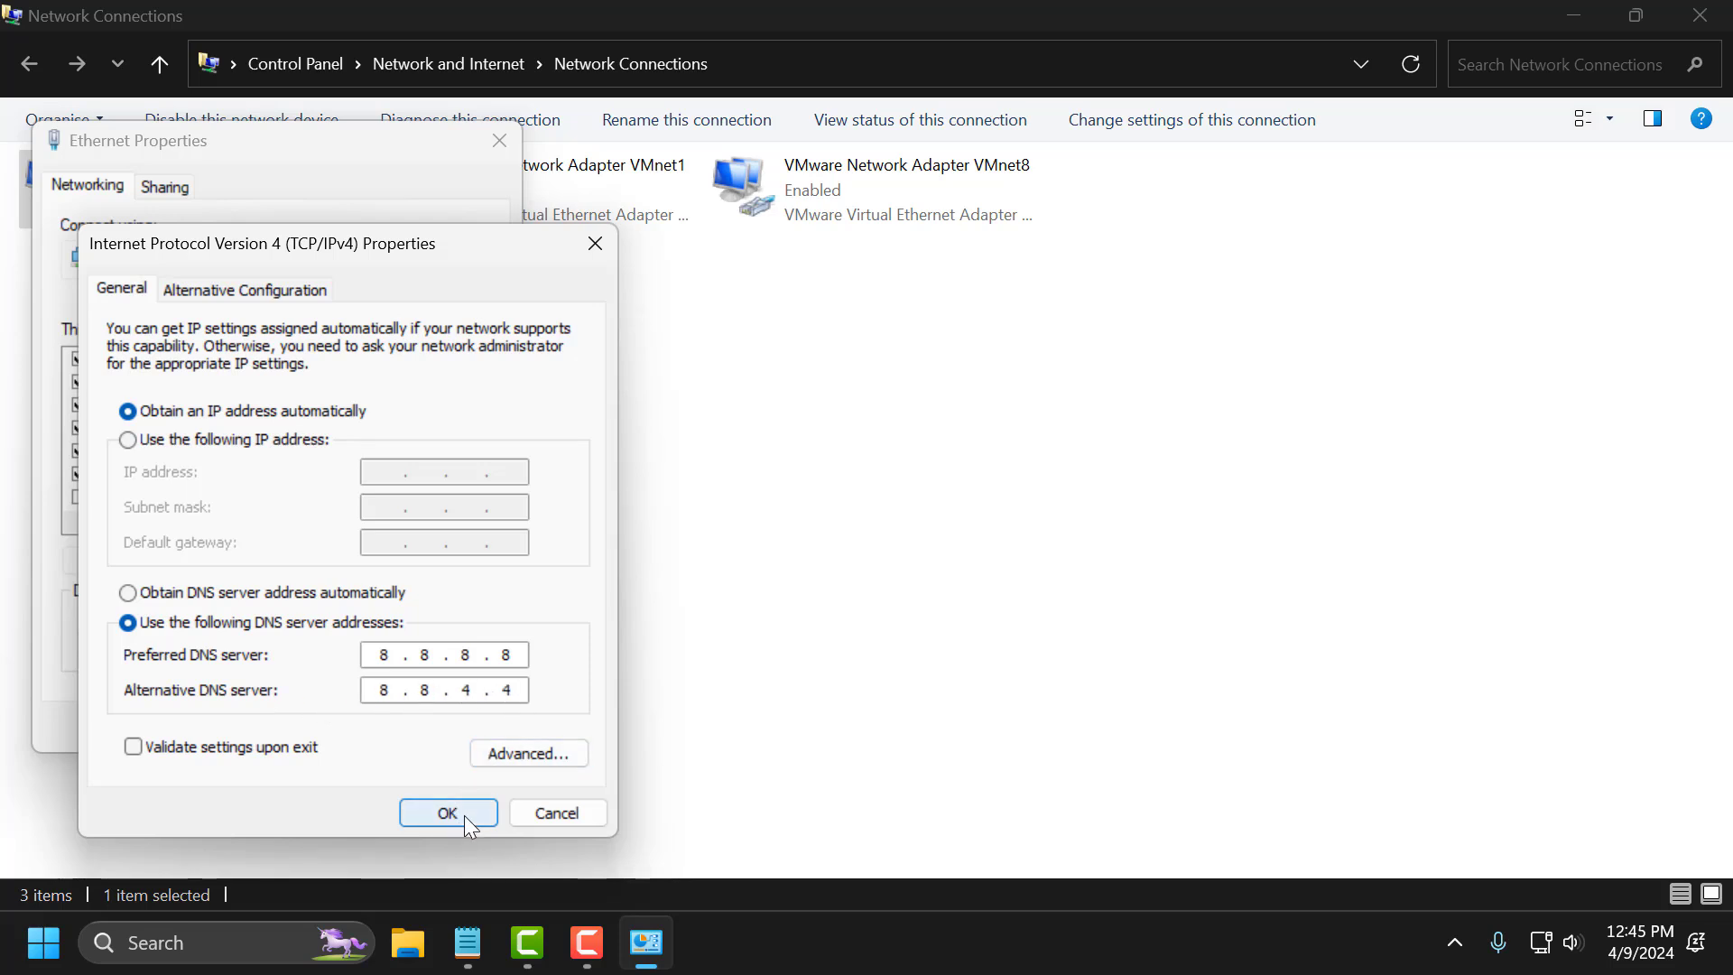
left_click(447, 813)
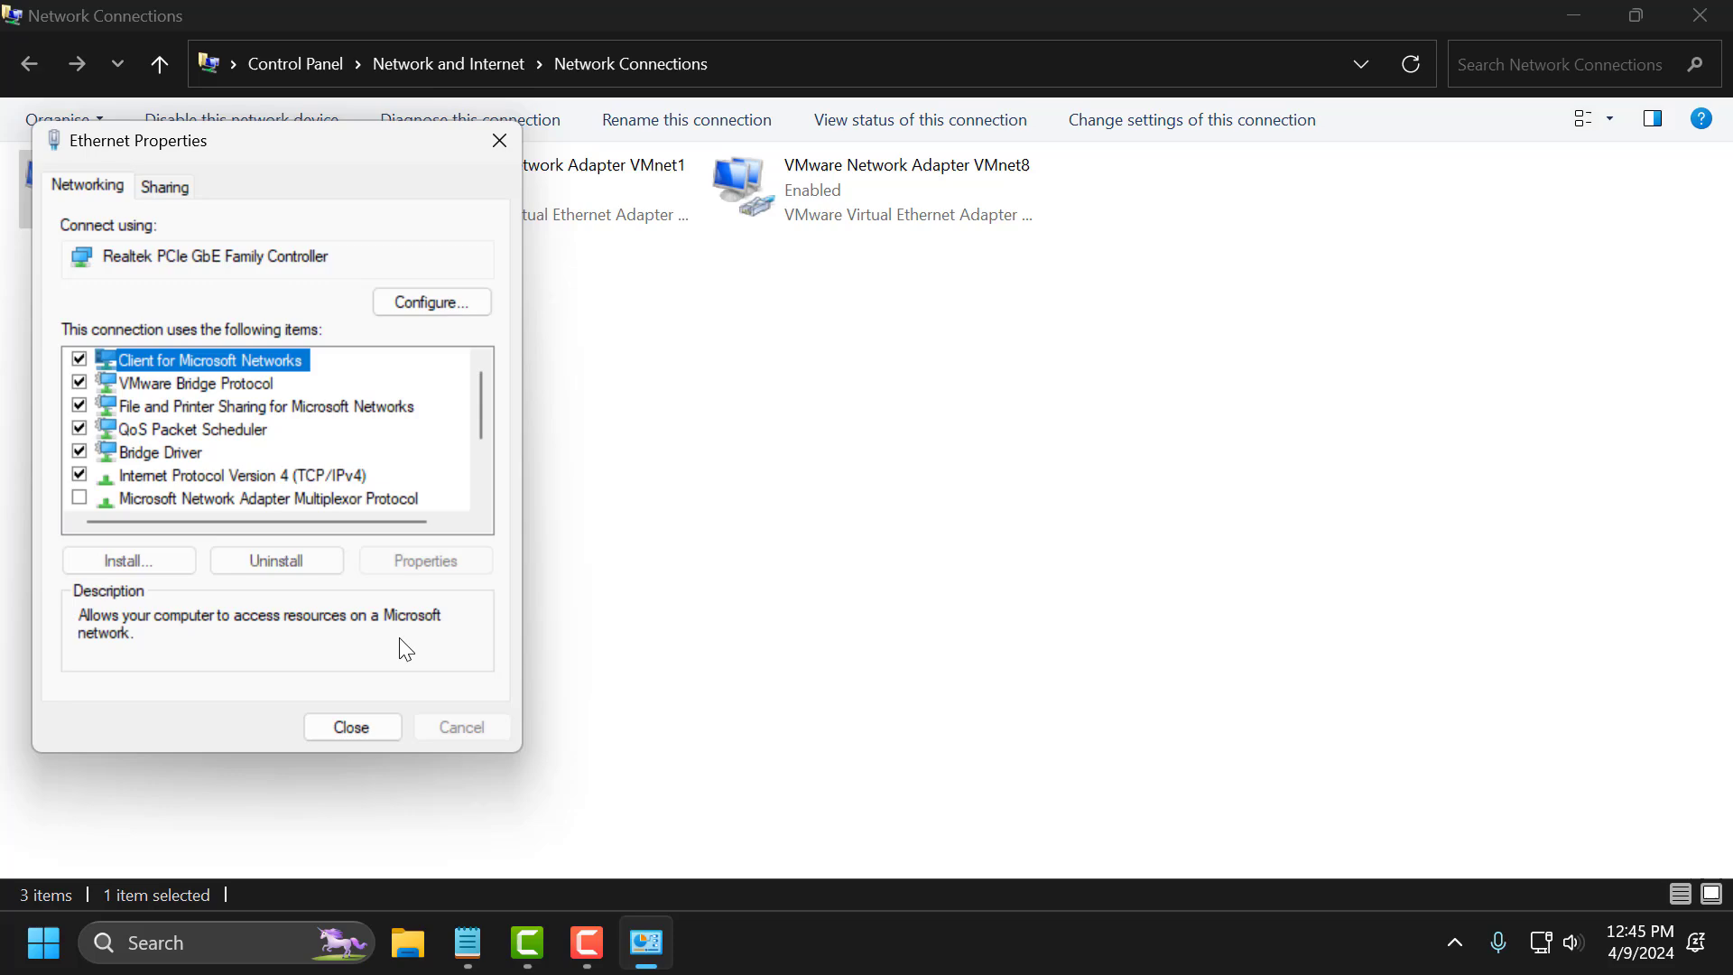
left_click(368, 728)
left_click(1699, 15)
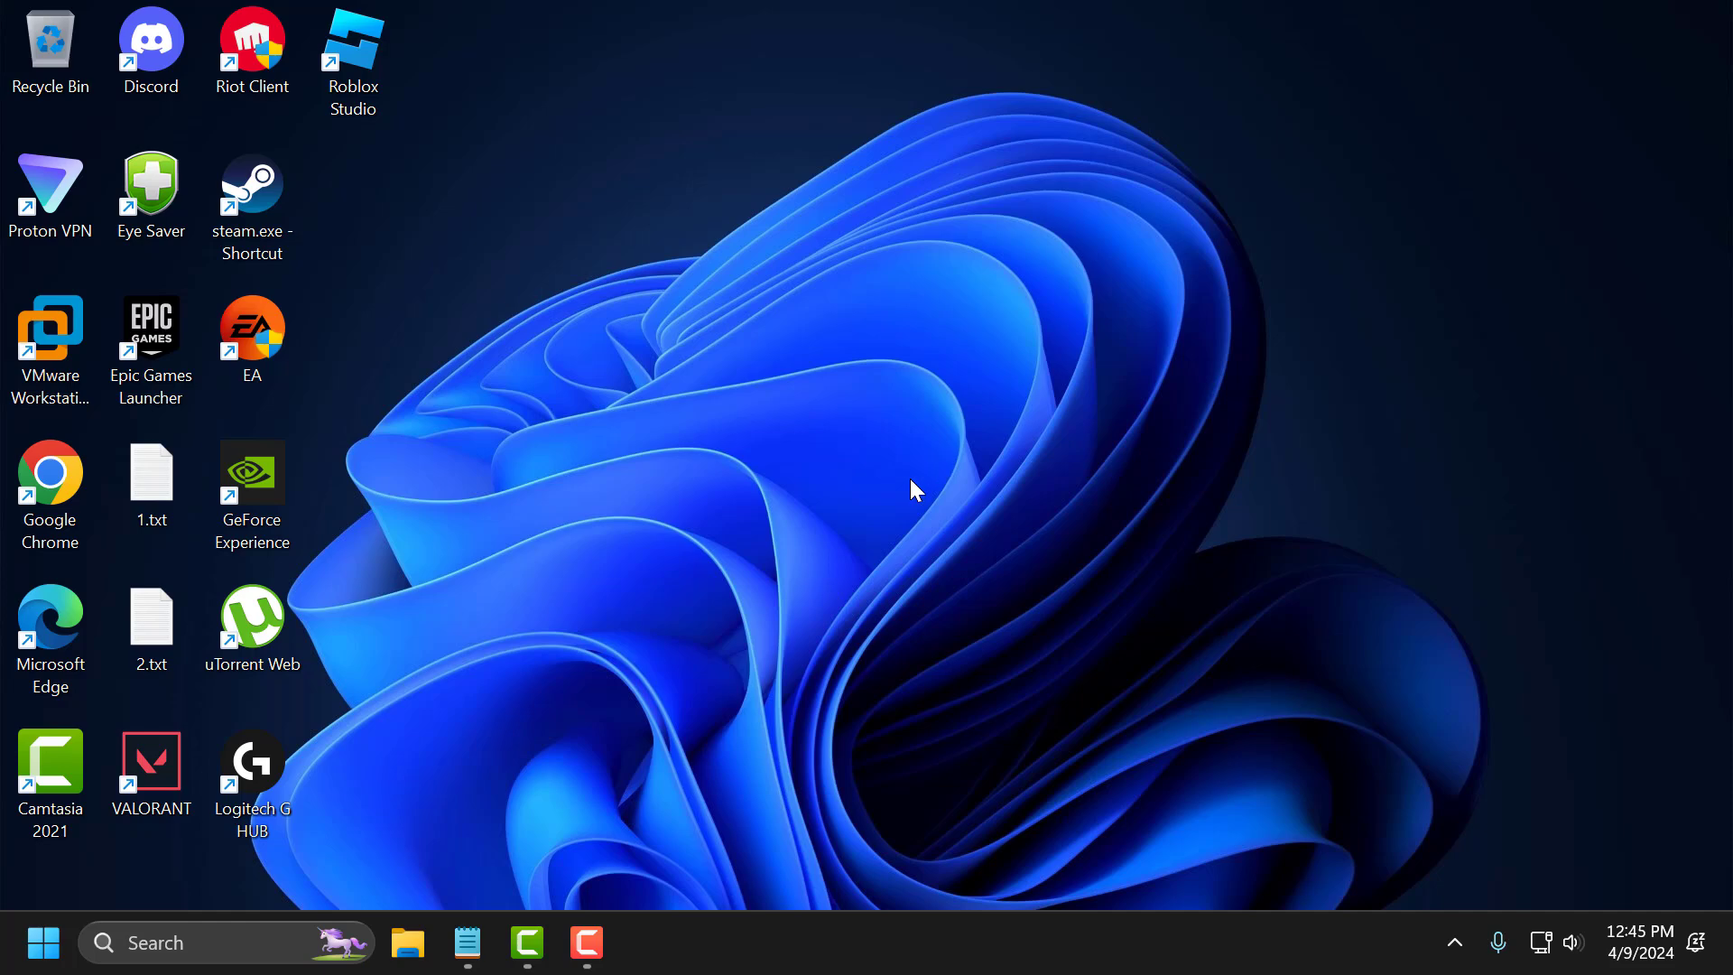
Search 'cmd' and run Command Prompt as administrator.
left_click(293, 943)
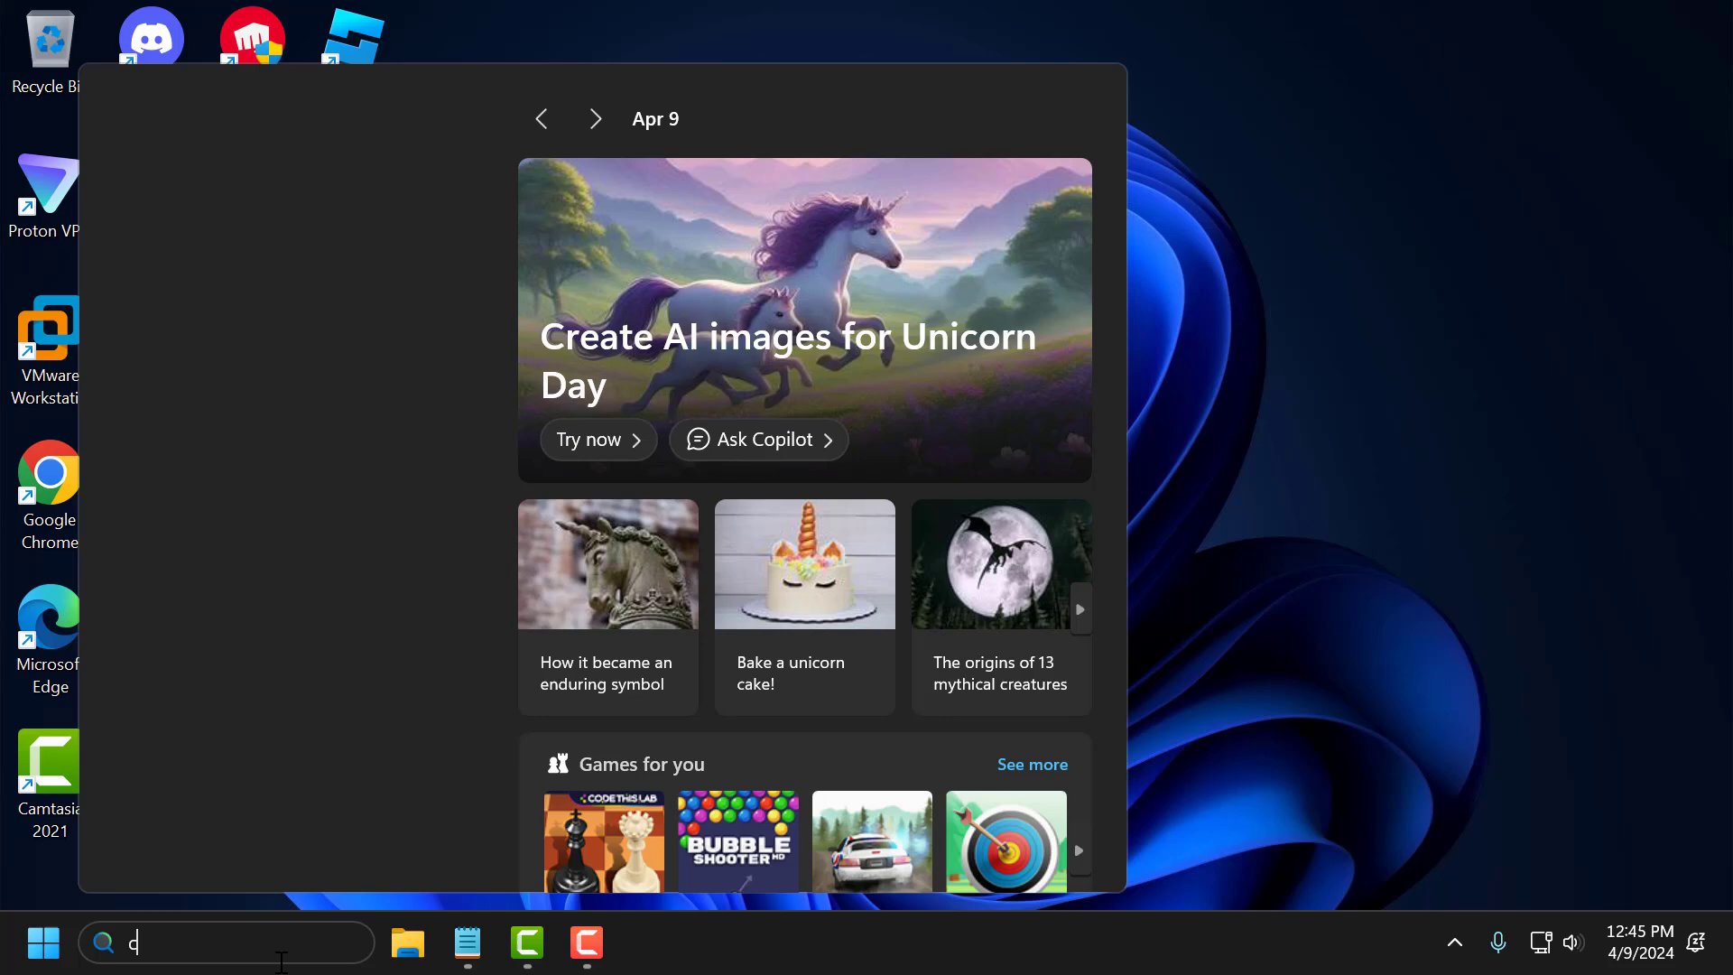
type("cmd")
right_click(254, 290)
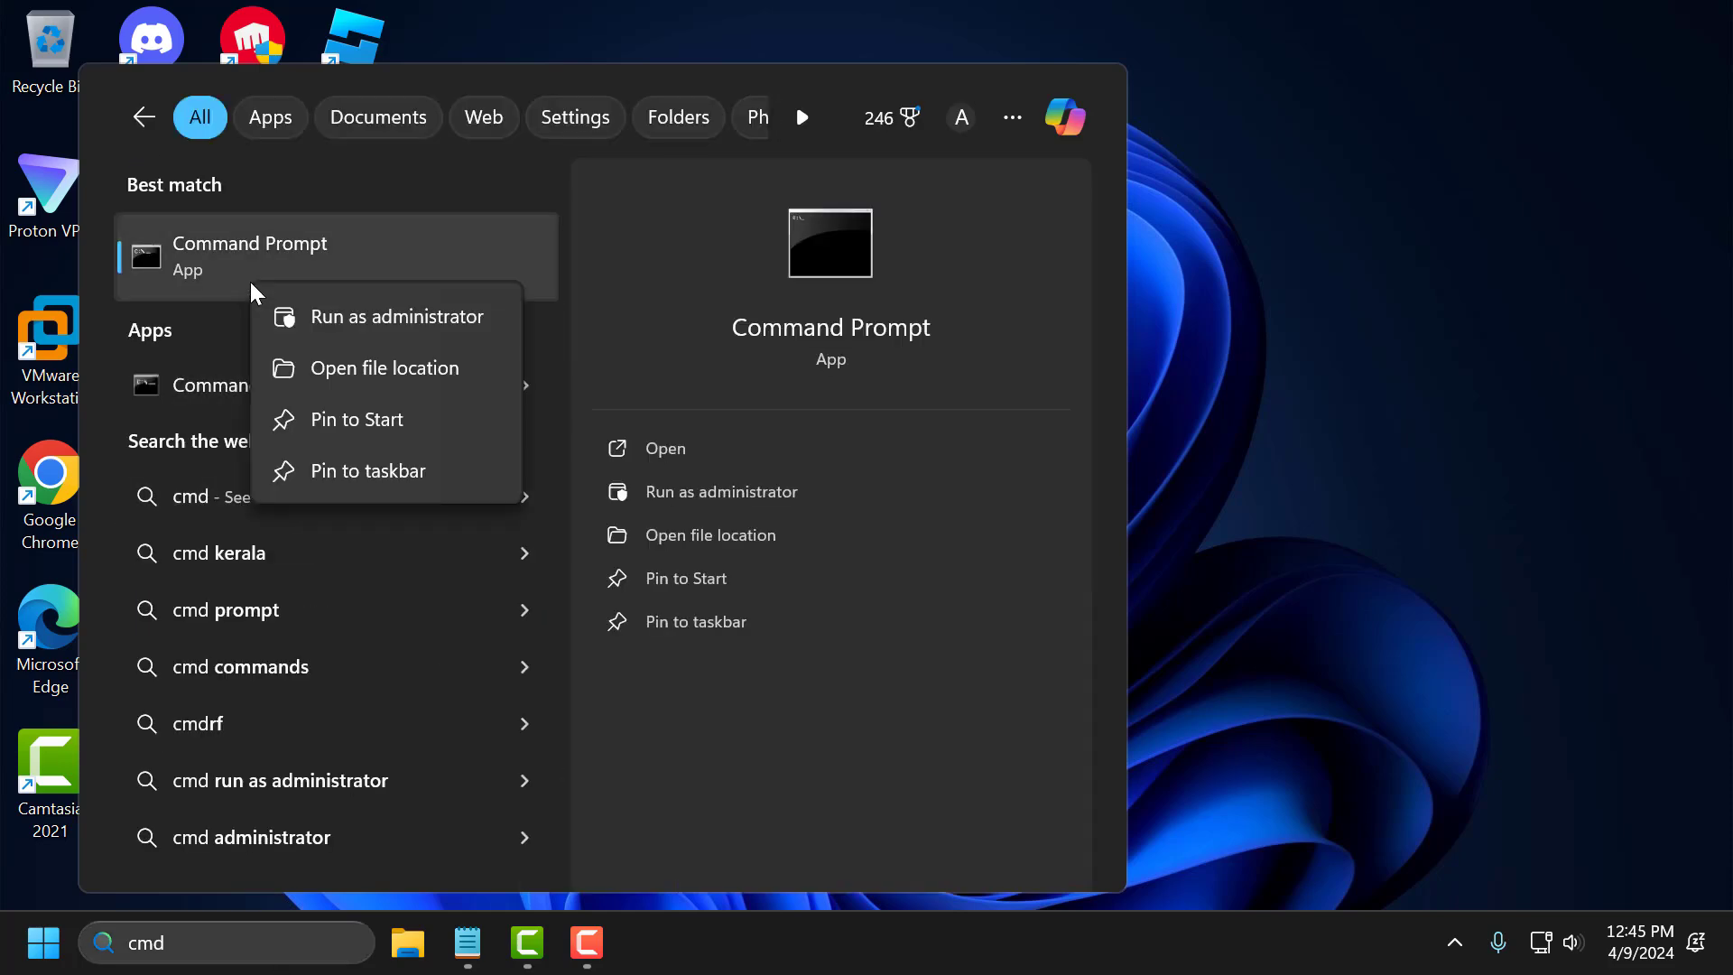
left_click(311, 321)
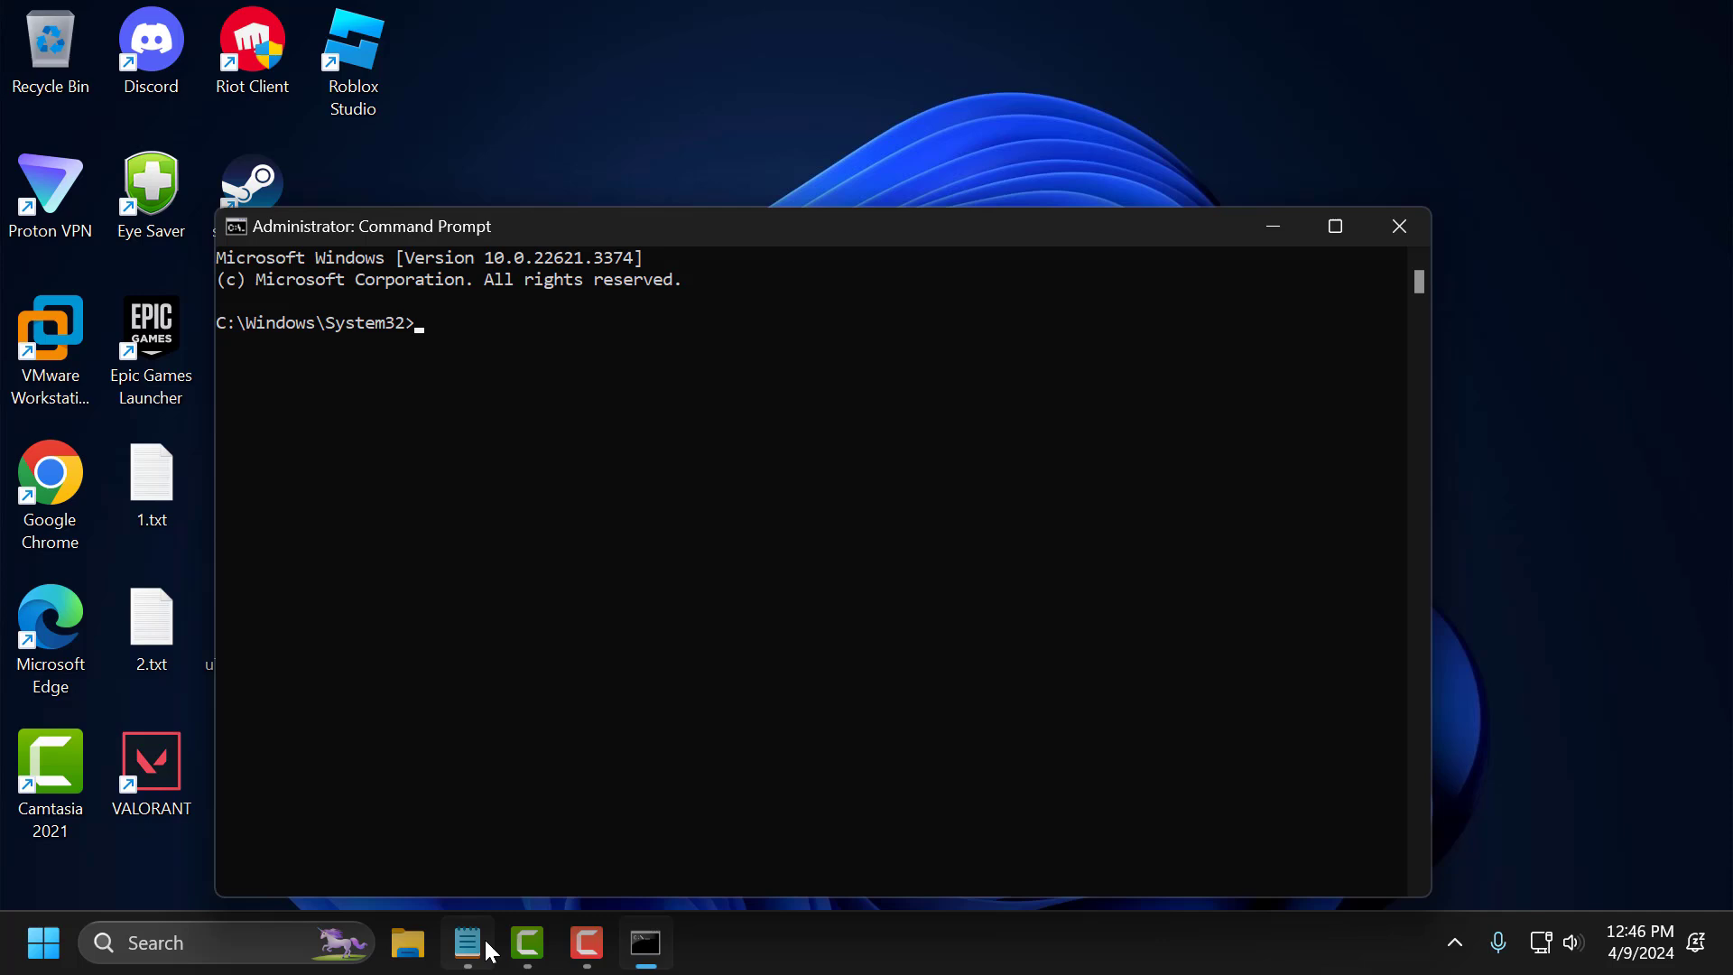
Paste ipconfig /flushdns from the 2.txt notes into the admin Command Prompt.
left_click(486, 953)
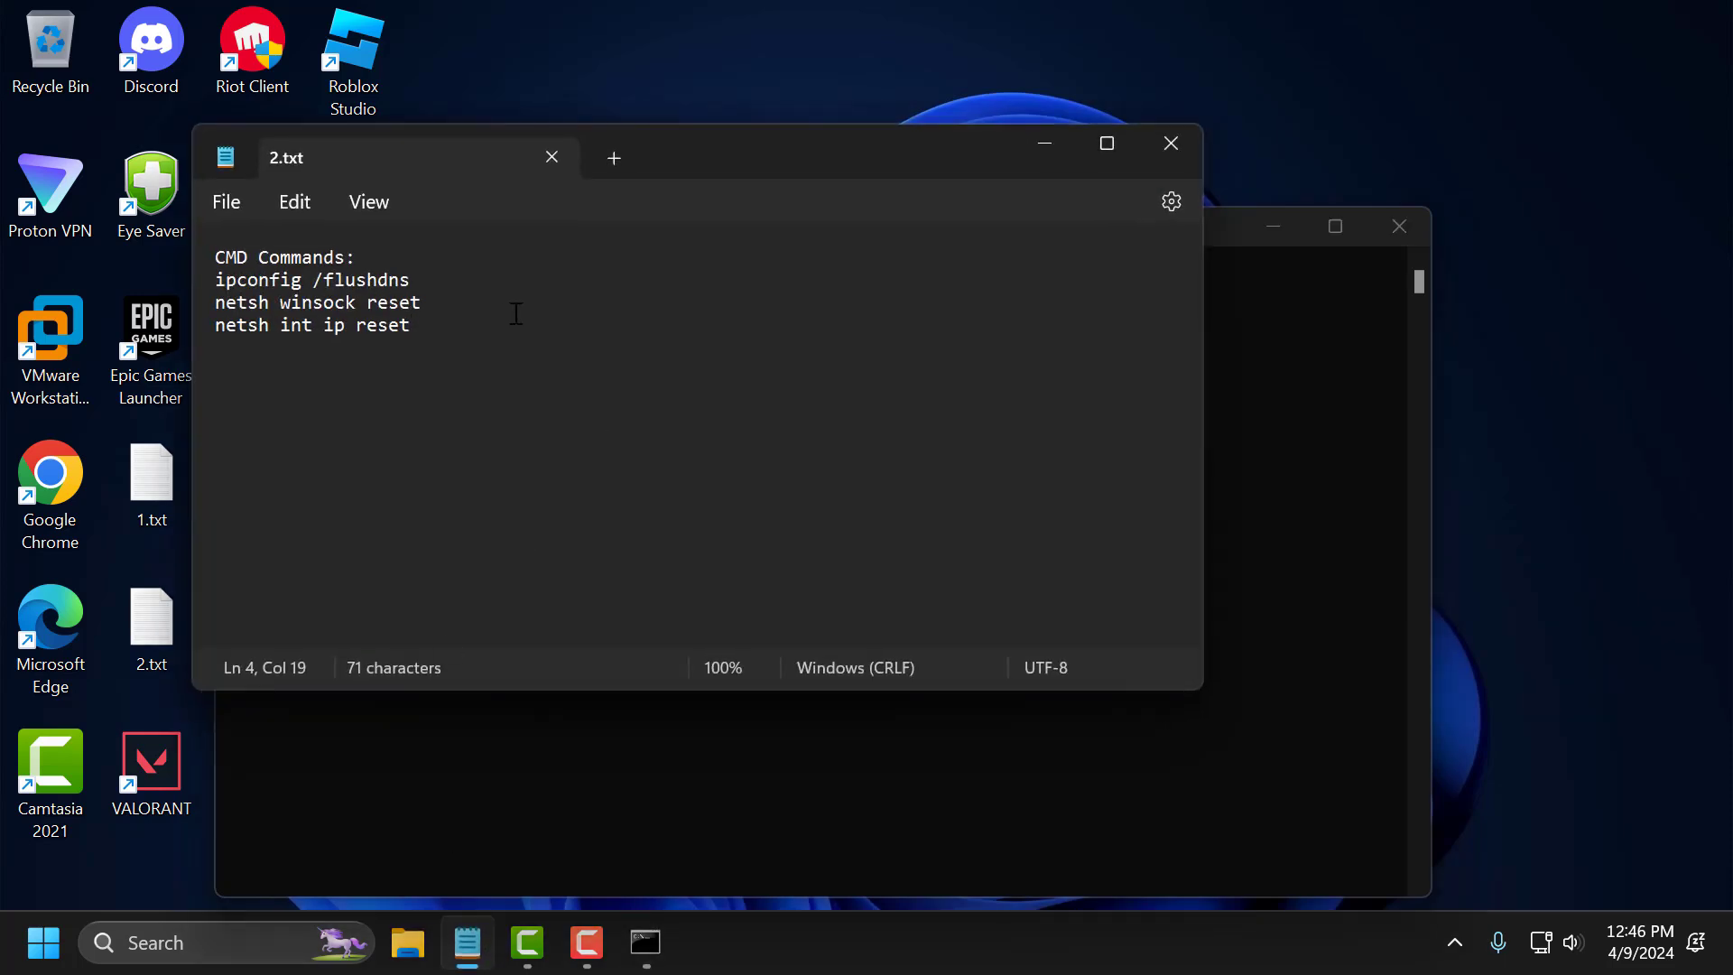
triple_click(506, 285)
key("ctrl+c")
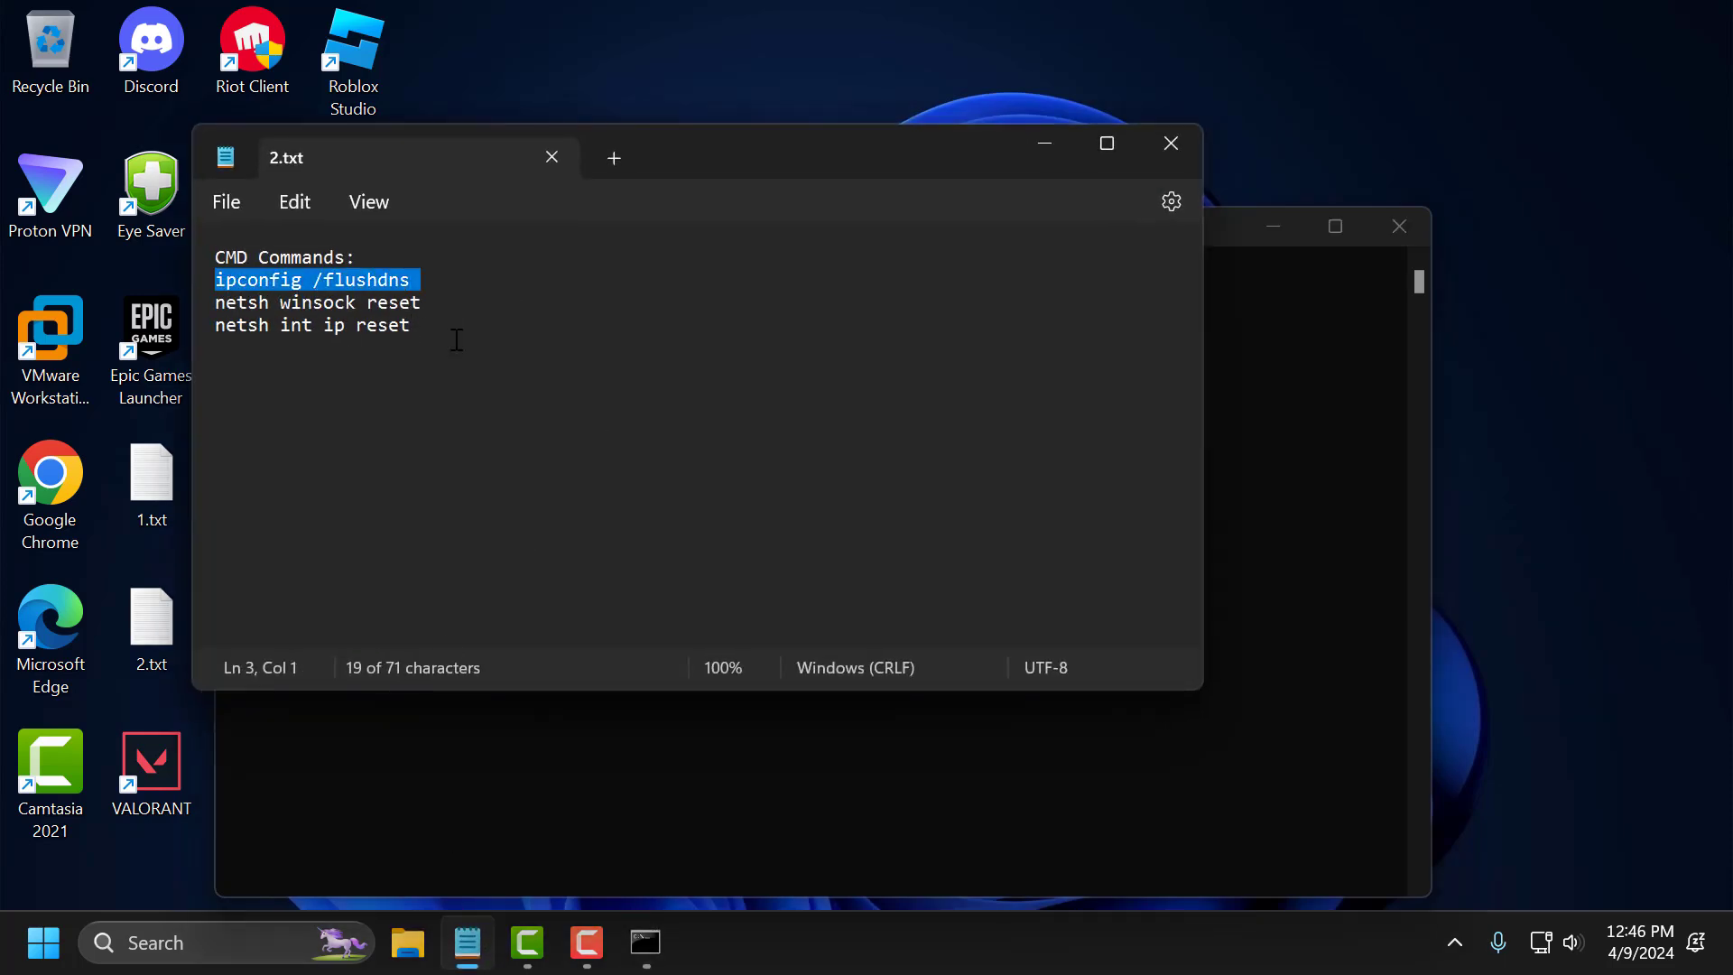
left_click(1044, 149)
key("ctrl+v")
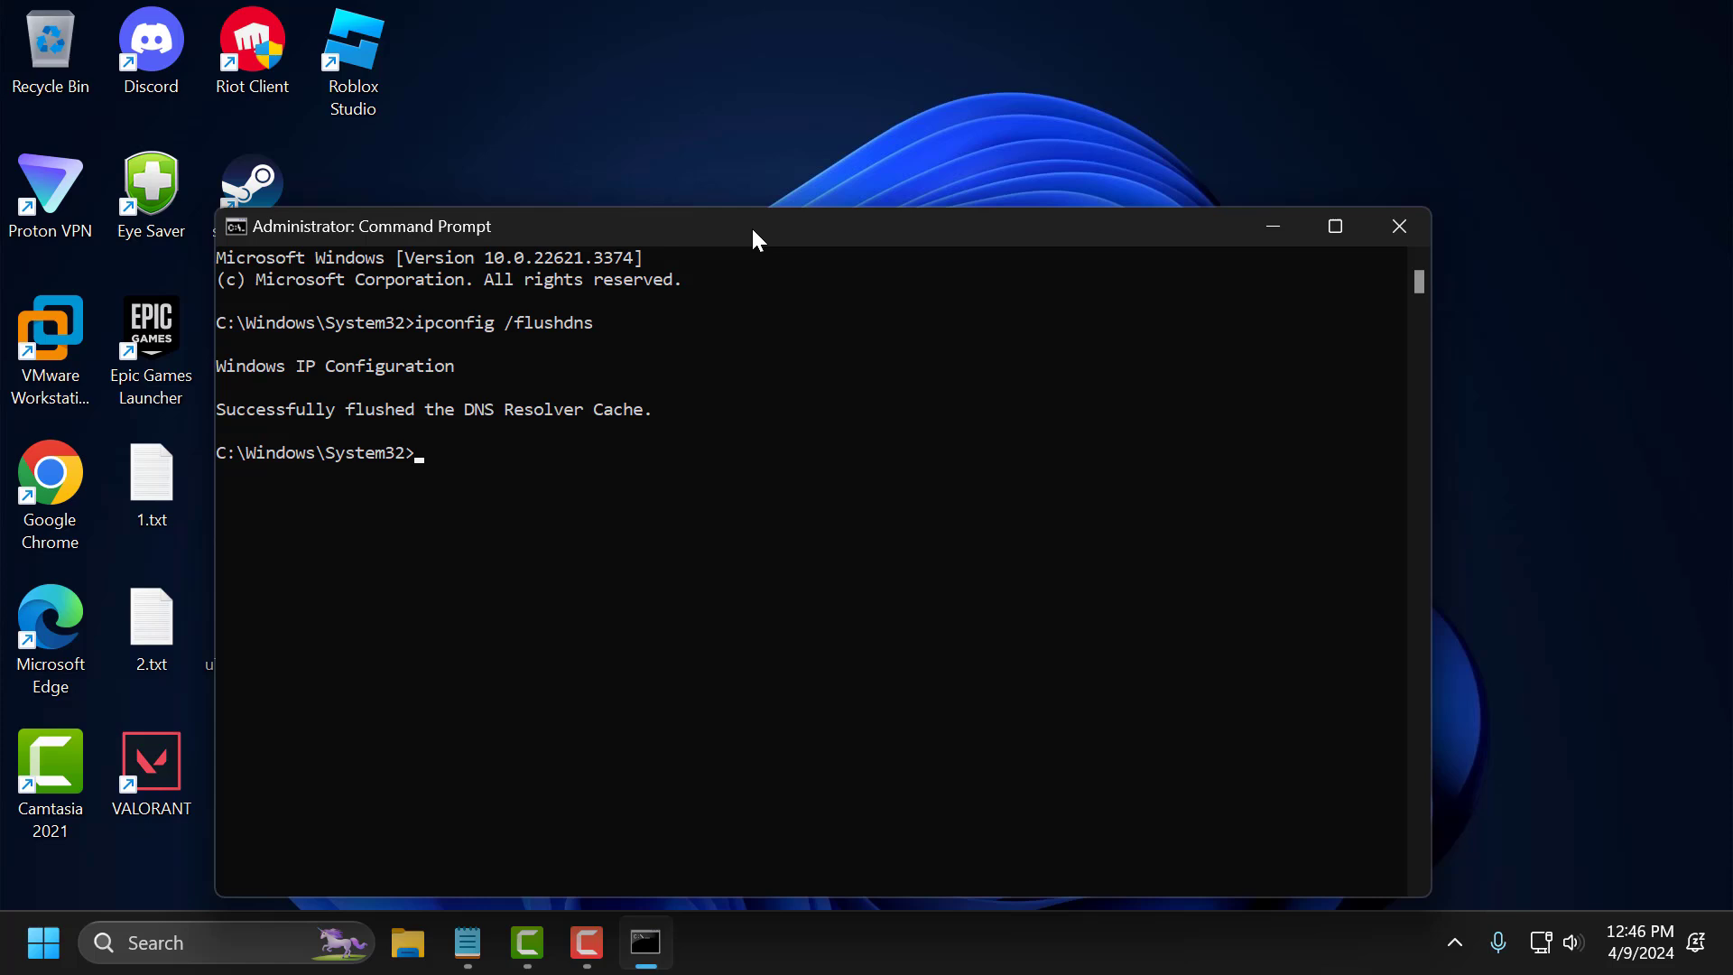
Copy netsh winsock reset from the notes and run it in Command Prompt.
left_click(467, 942)
left_click(526, 324)
left_click(526, 303)
triple_click(526, 303)
key("ctrl+c")
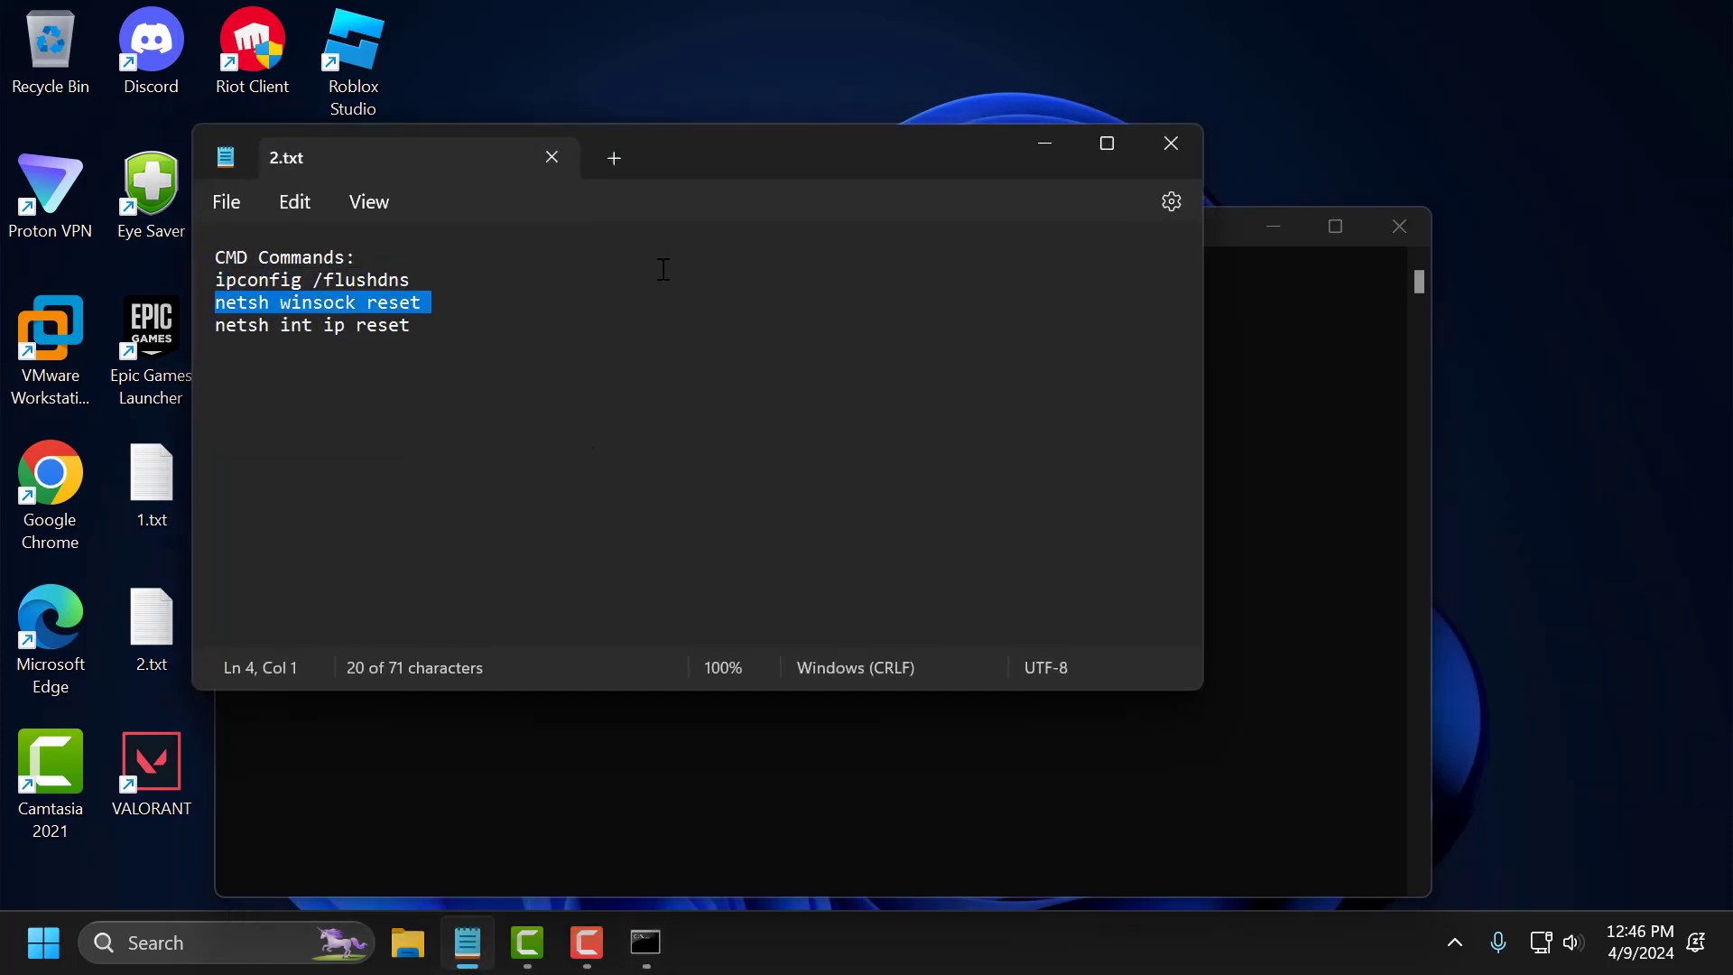
left_click(1044, 143)
key("ctrl+v")
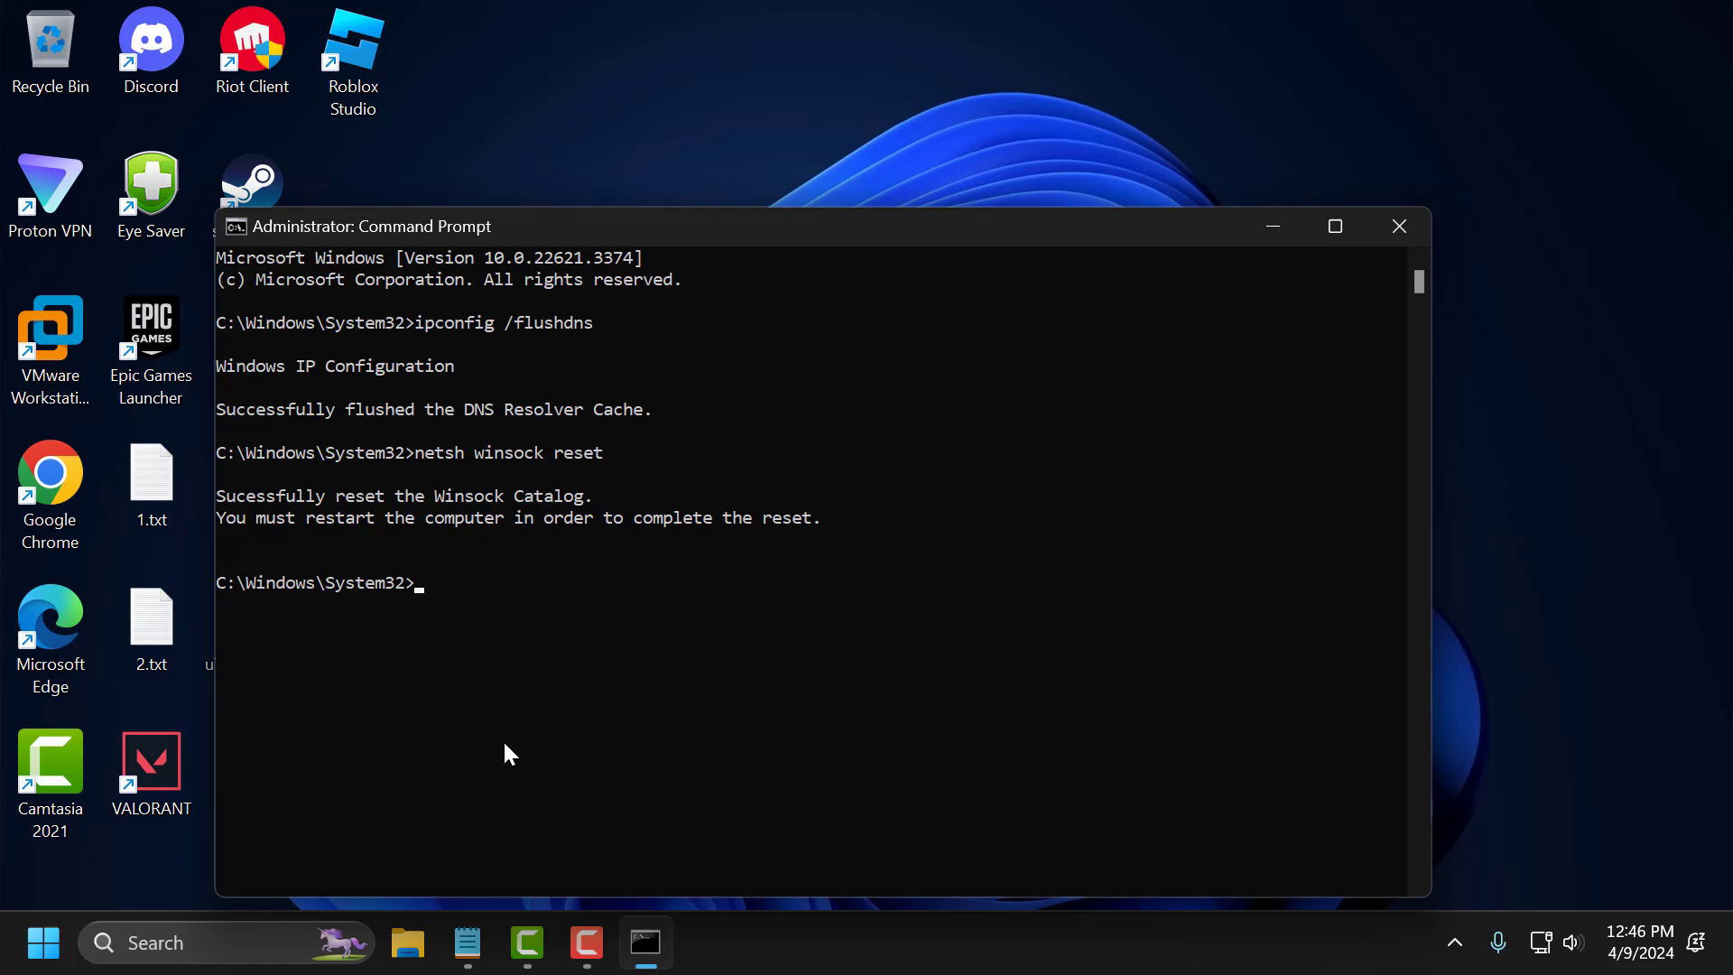
Copy and run netsh int ip reset, then close Command Prompt.
left_click(468, 942)
triple_click(495, 332)
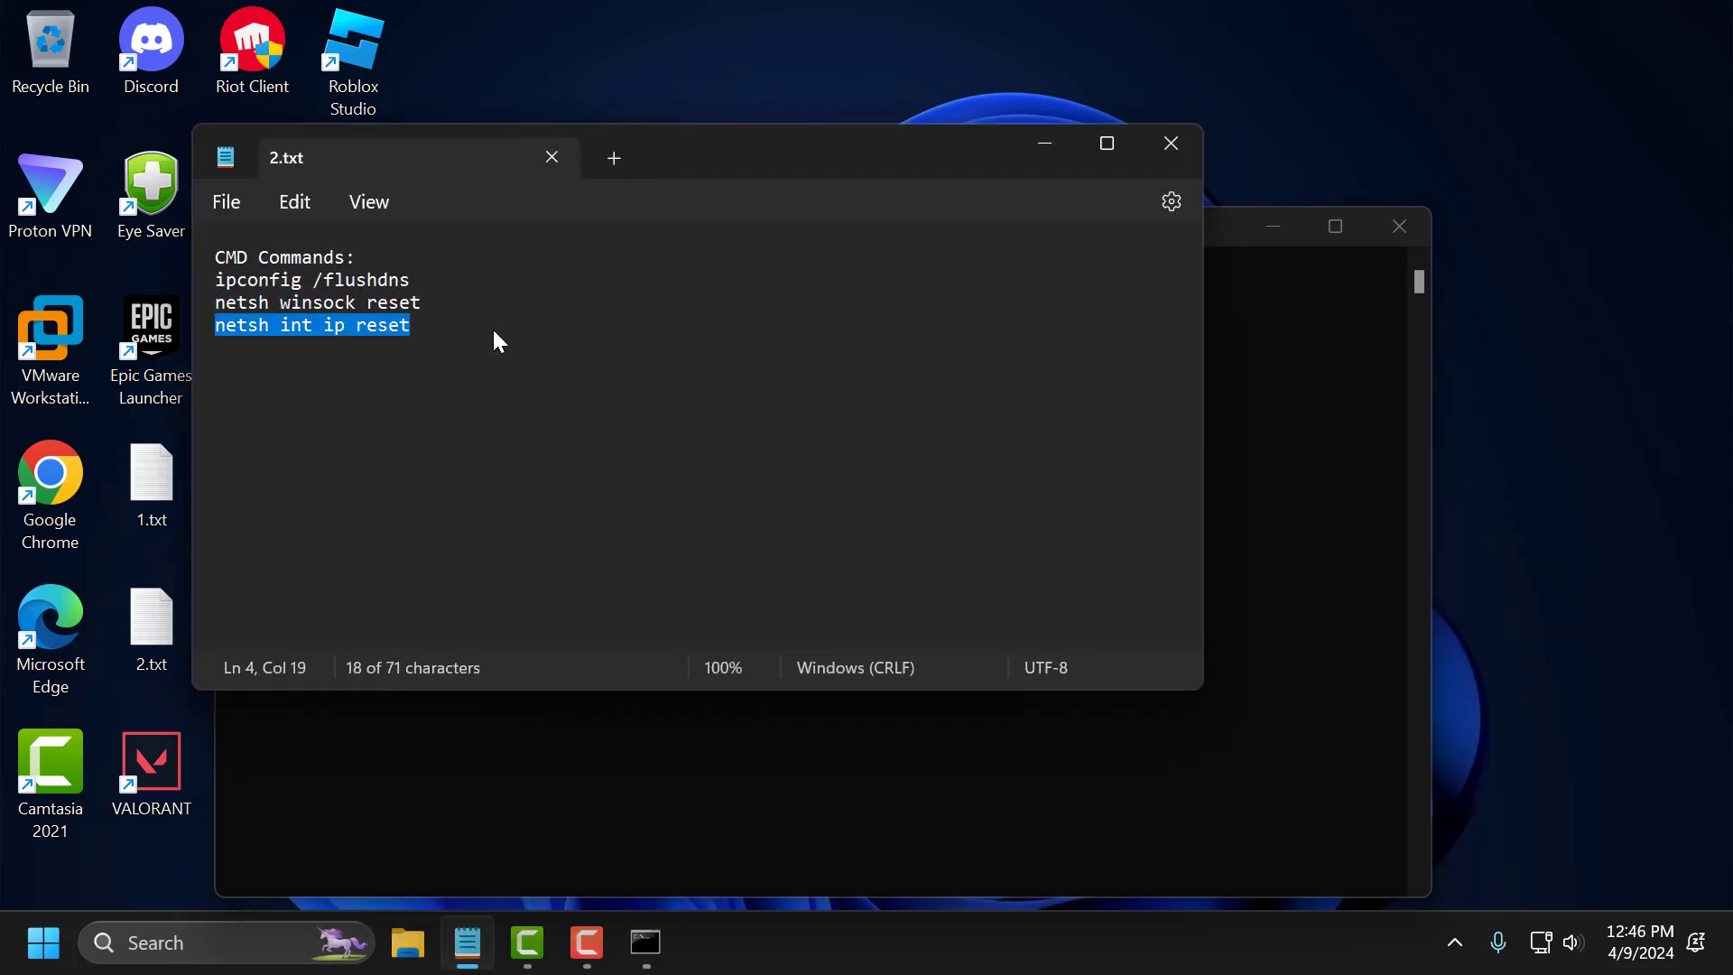
key("ctrl+c")
left_click(1025, 144)
key("ctrl+v")
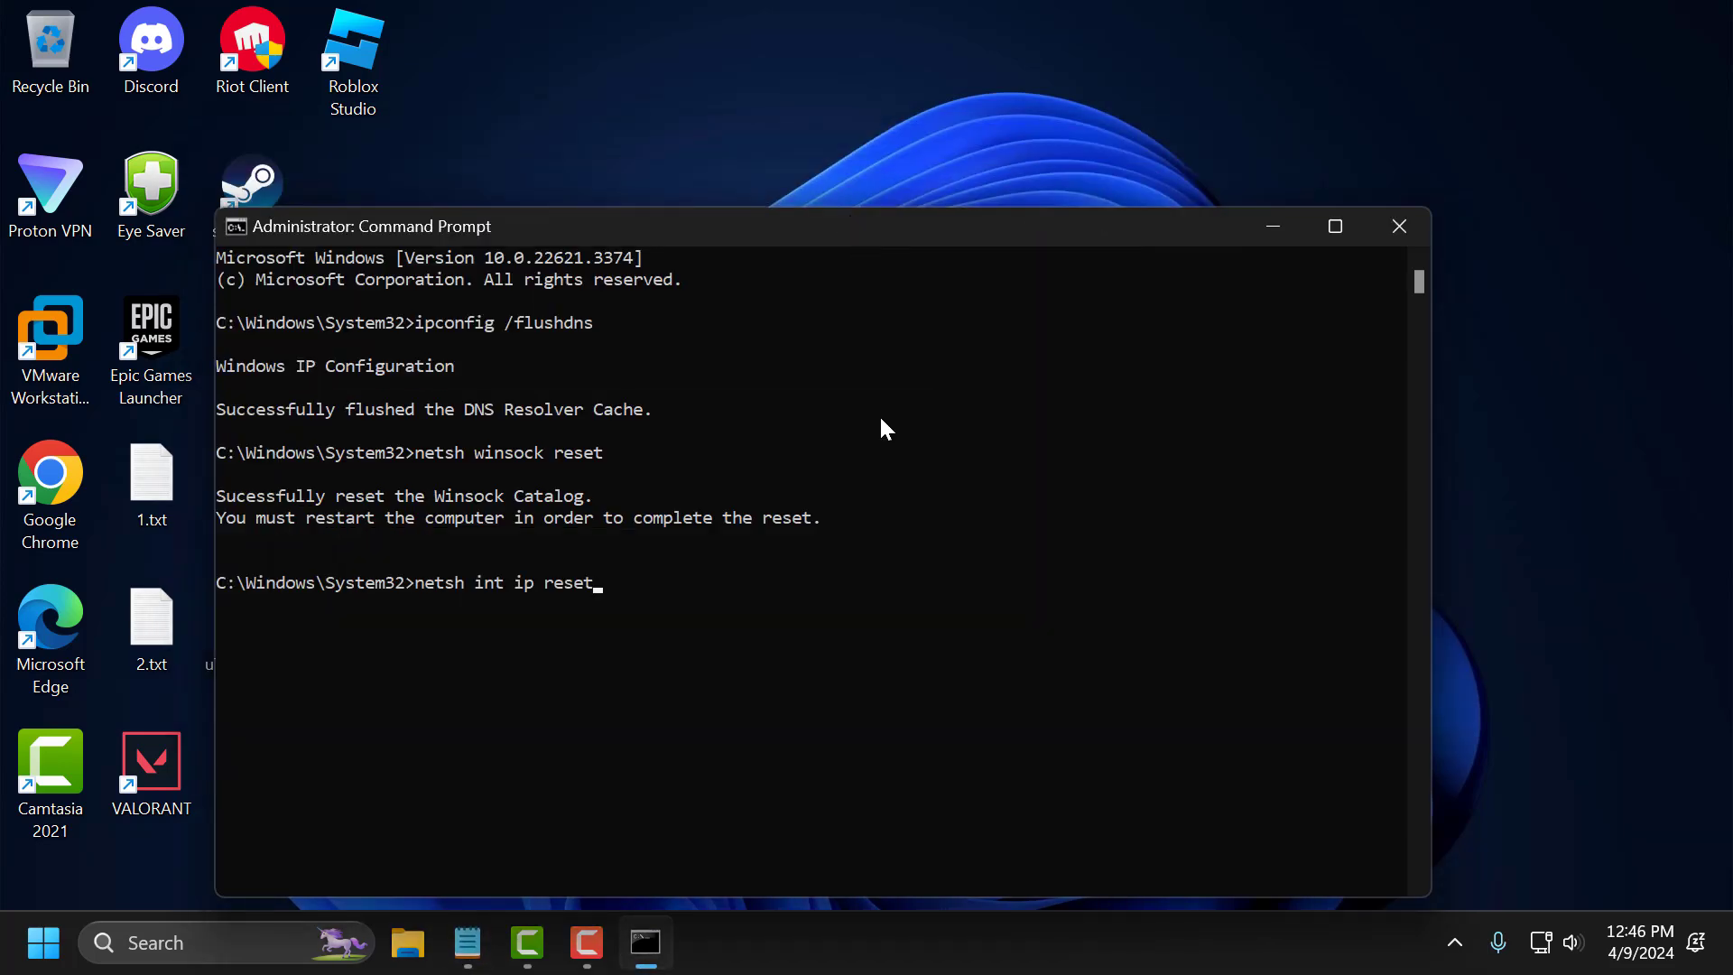
key("Return")
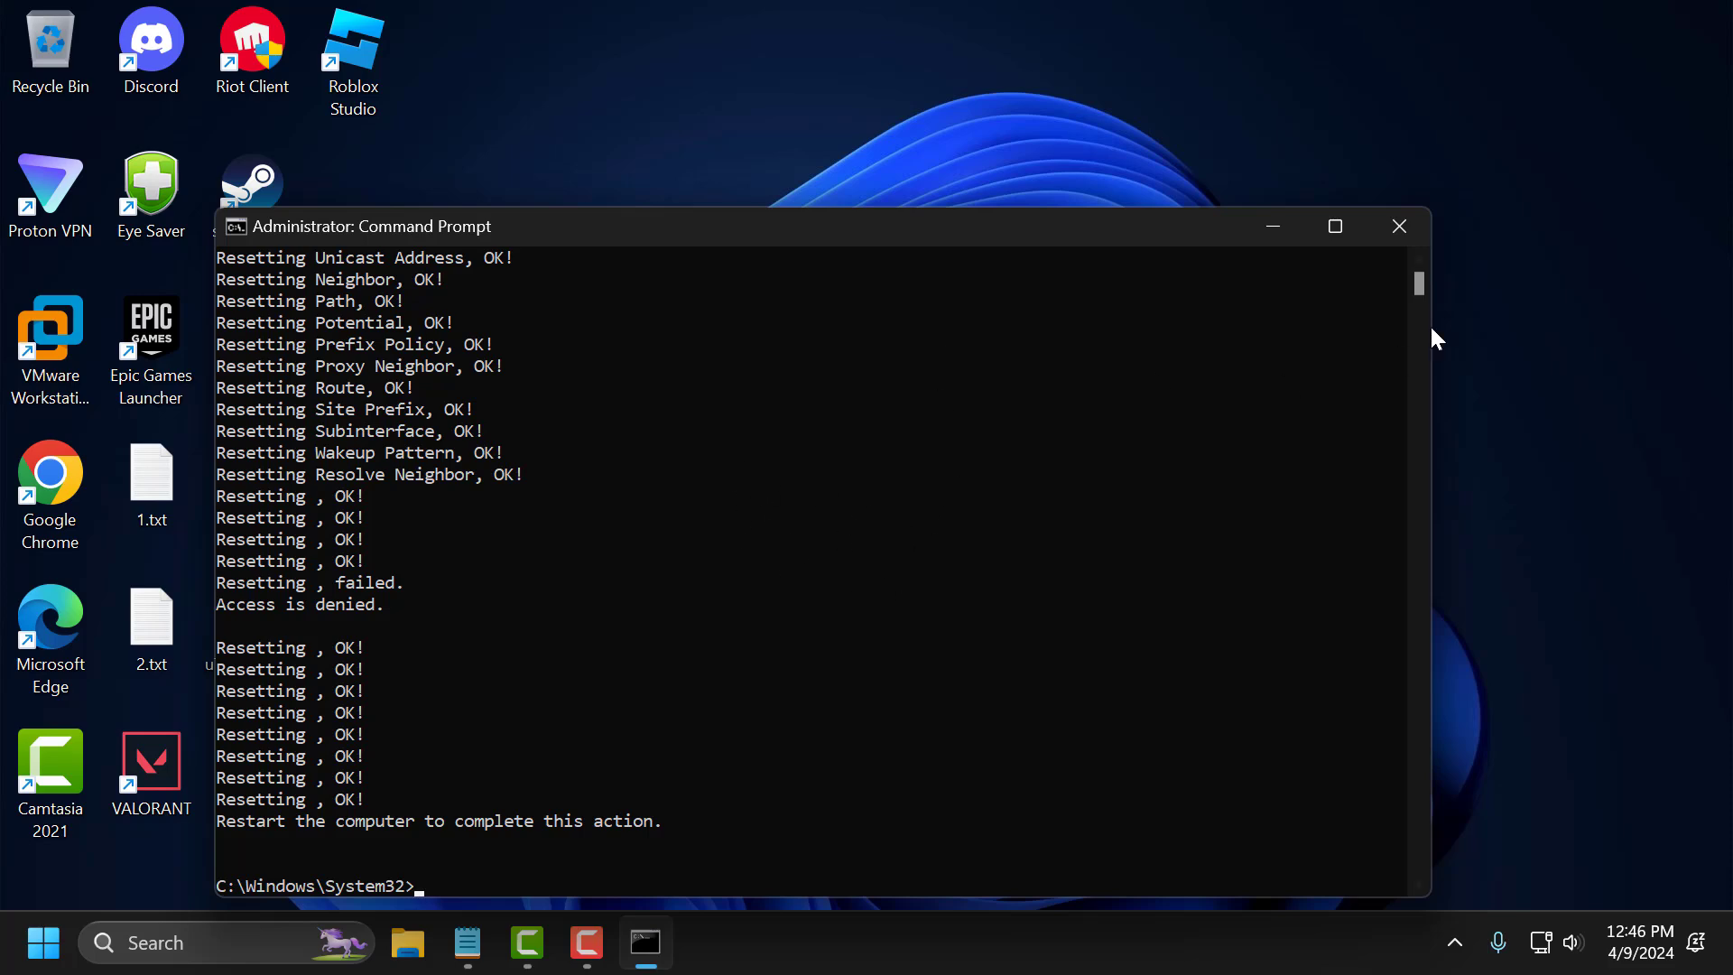
left_click(1400, 231)
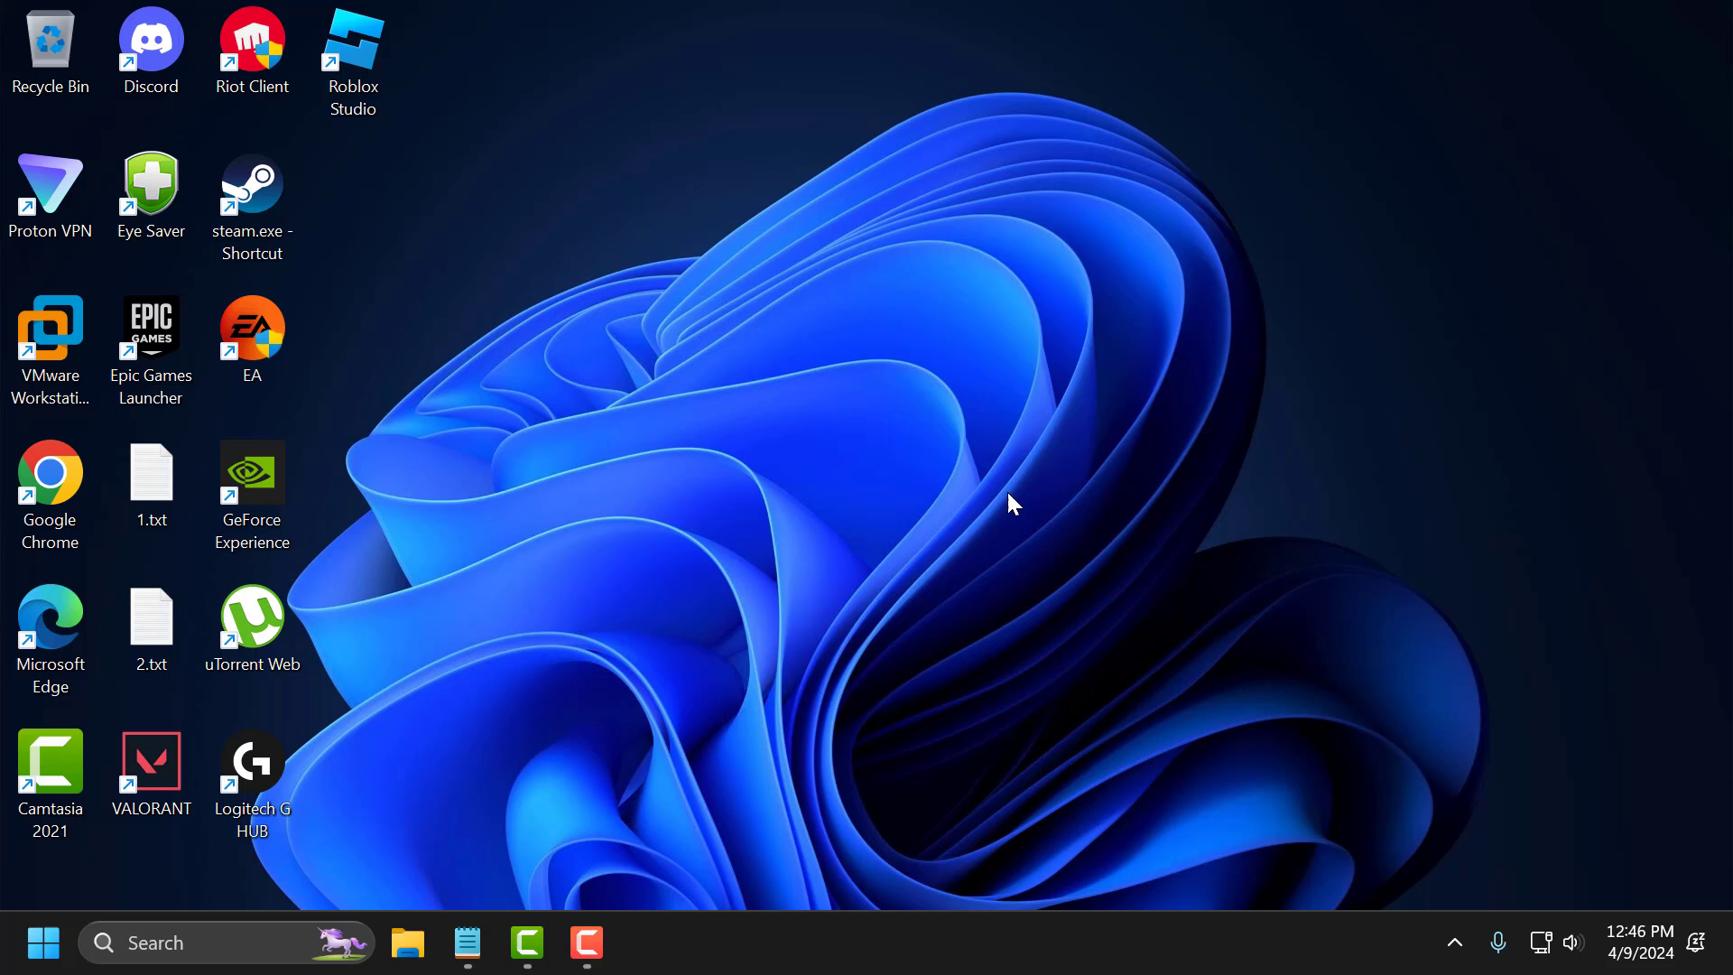